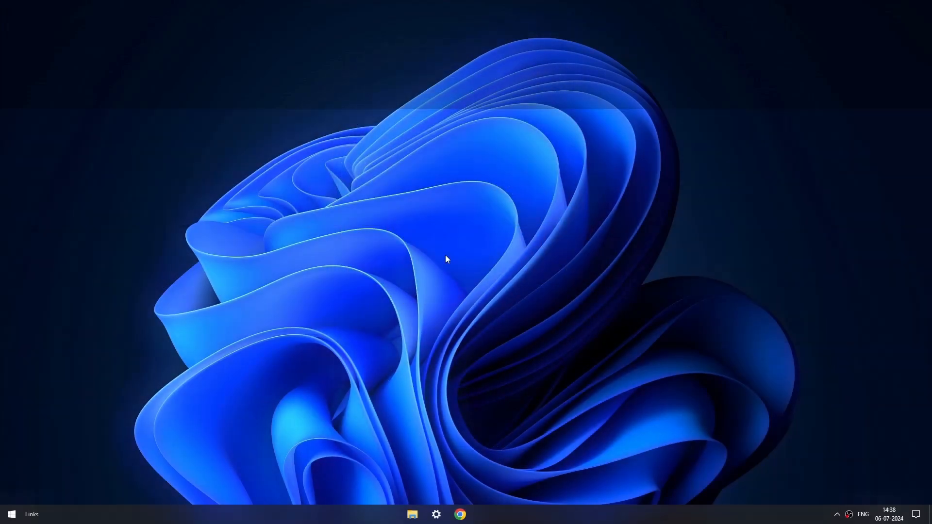
# - Open veed.io in Chrome and start a new free video project
pyautogui.click(459, 515)
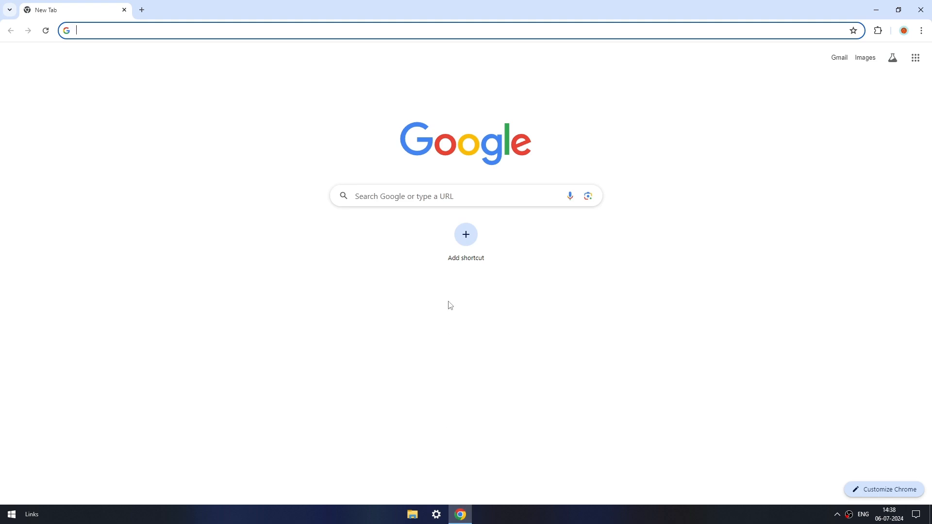
pyautogui.click(445, 201)
pyautogui.write('veed.io')
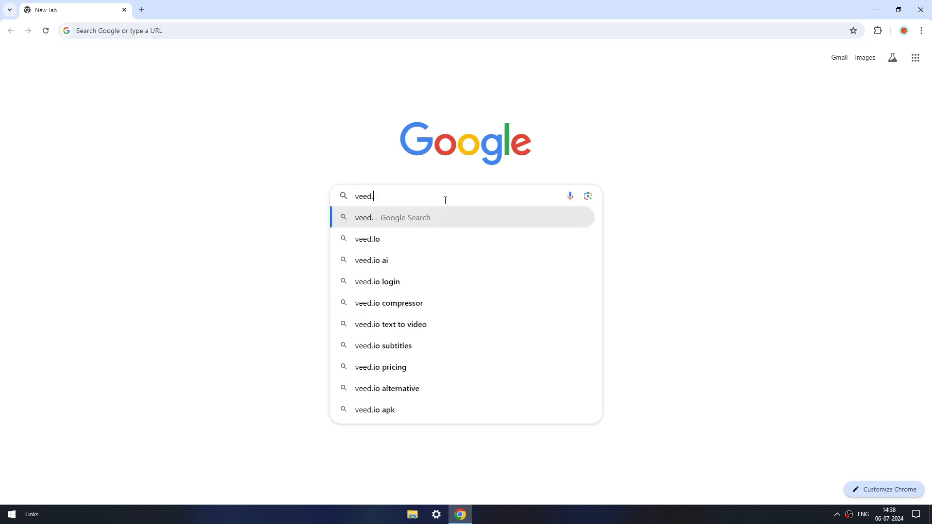
pyautogui.press('Return')
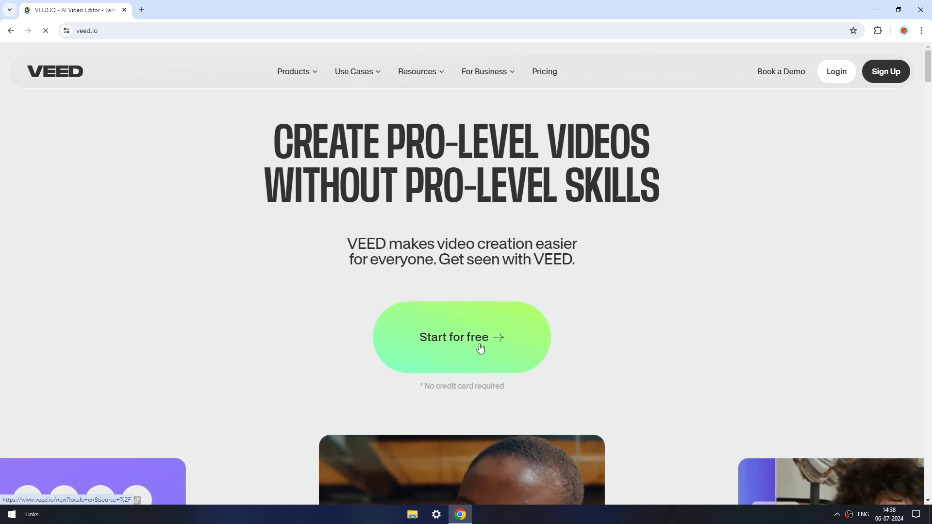
pyautogui.click(481, 347)
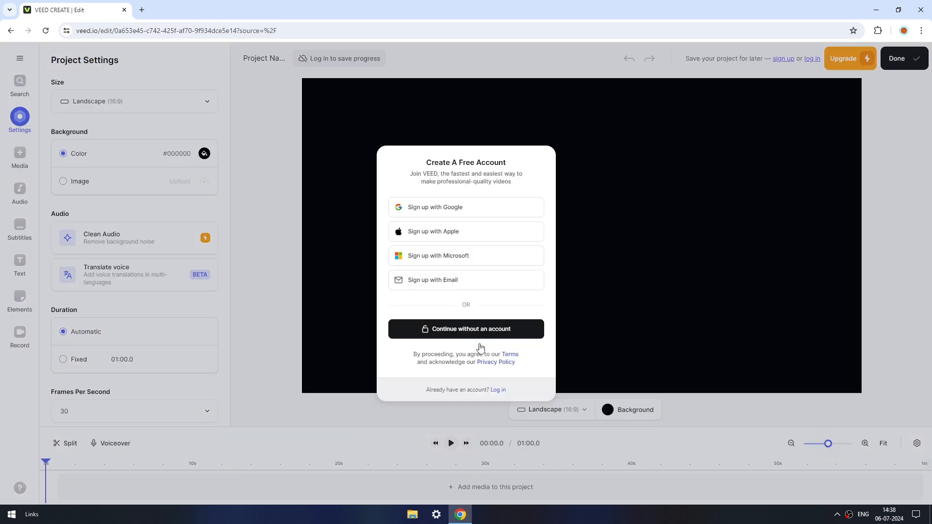
# - Sign up for VEED with the Google account and approve the sign-in
pyautogui.click(463, 220)
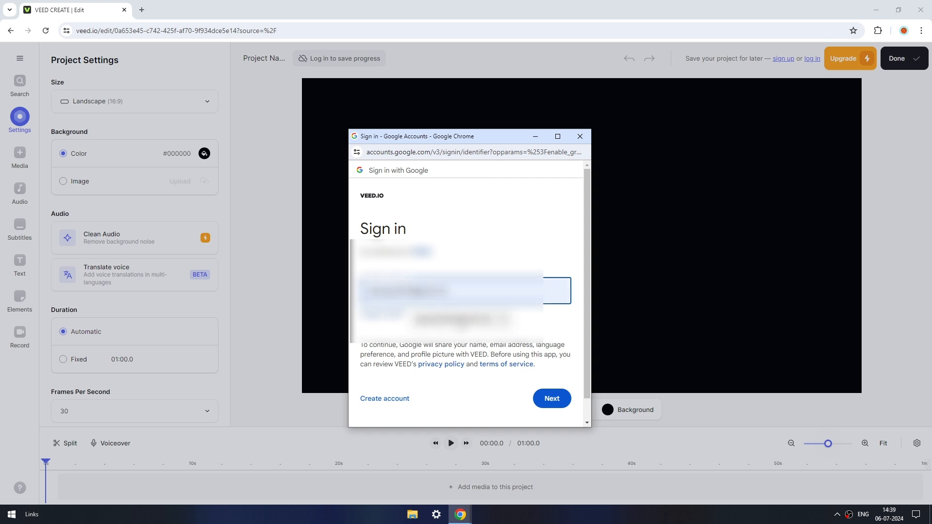
pyautogui.click(549, 399)
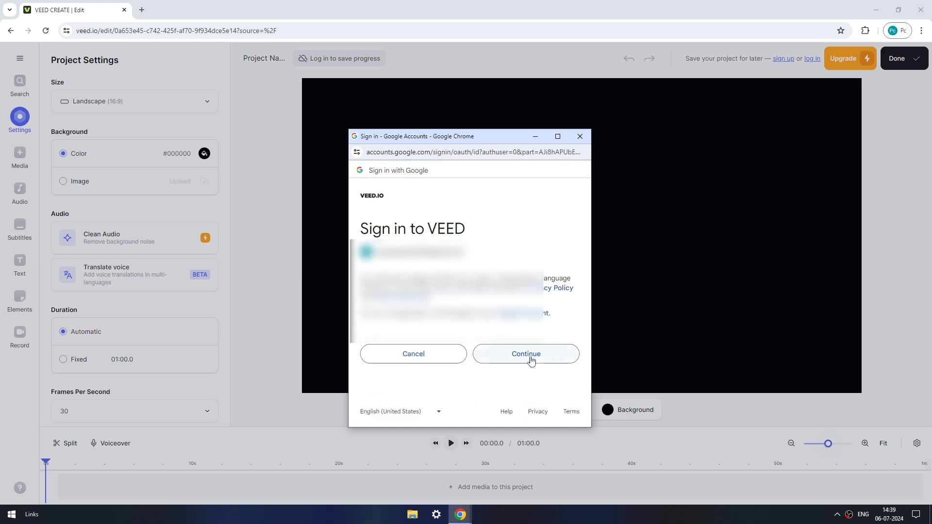
pyautogui.click(534, 354)
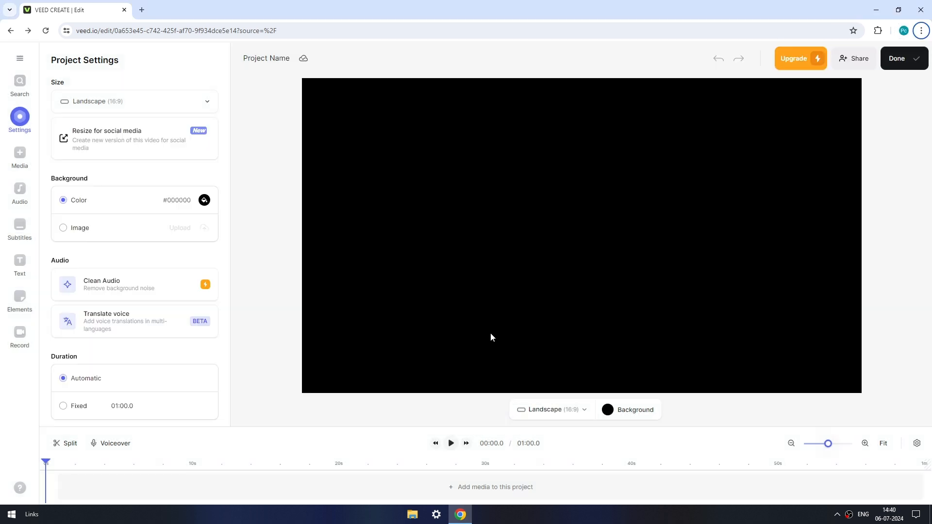
# - Upload the WSA video from the Videos folder into the project
pyautogui.click(468, 490)
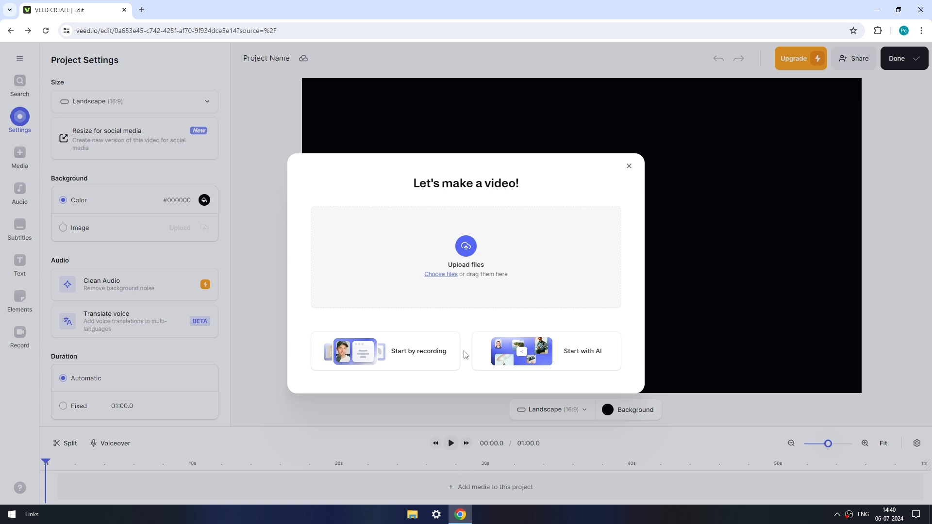
pyautogui.click(463, 268)
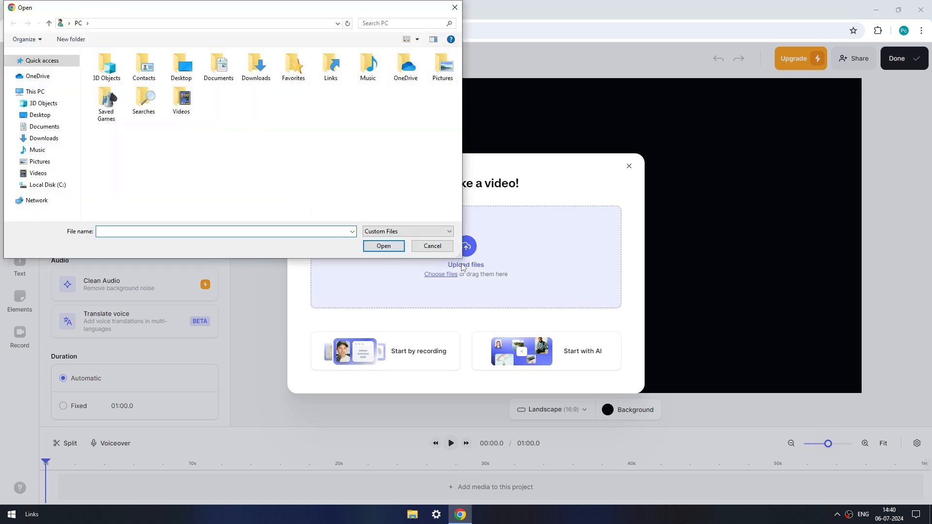
pyautogui.doubleClick(181, 99)
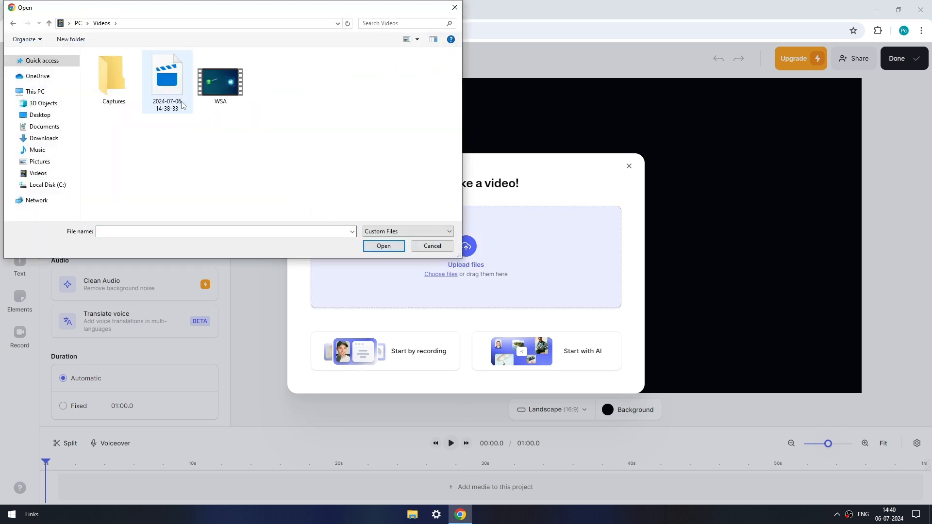
pyautogui.click(218, 95)
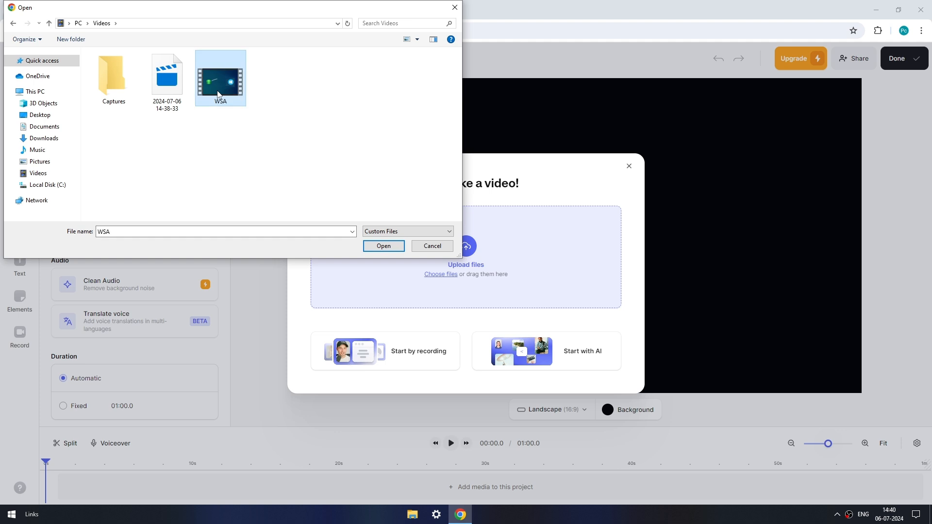
pyautogui.click(384, 246)
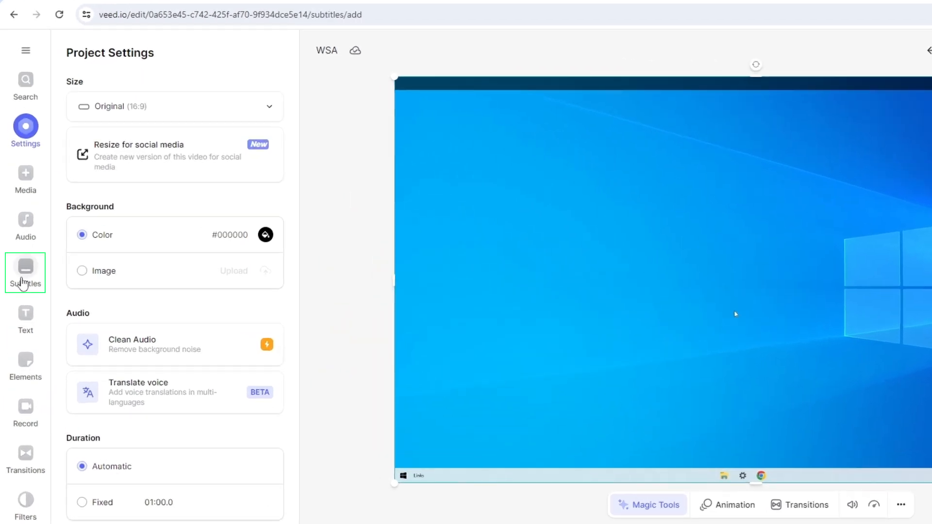
# - Generate automatic subtitles for the video with English as the spoken language
pyautogui.click(19, 227)
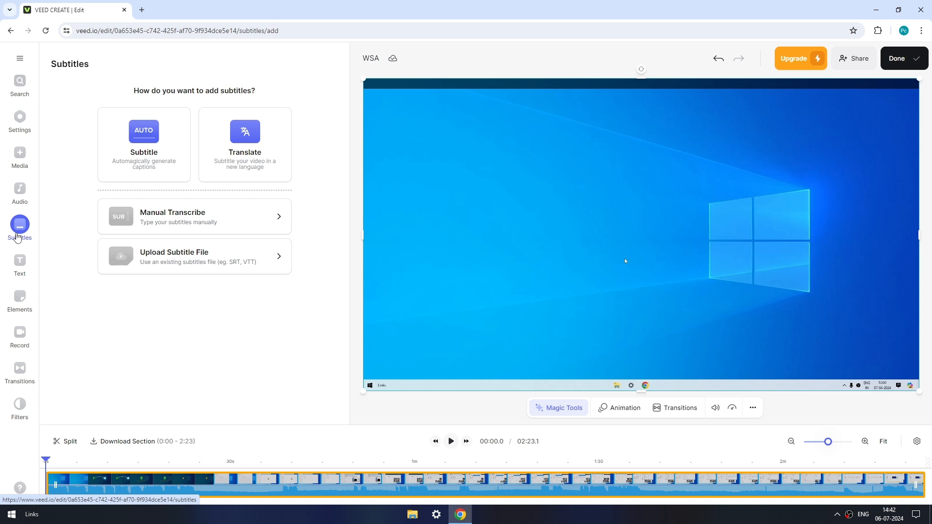
pyautogui.click(143, 142)
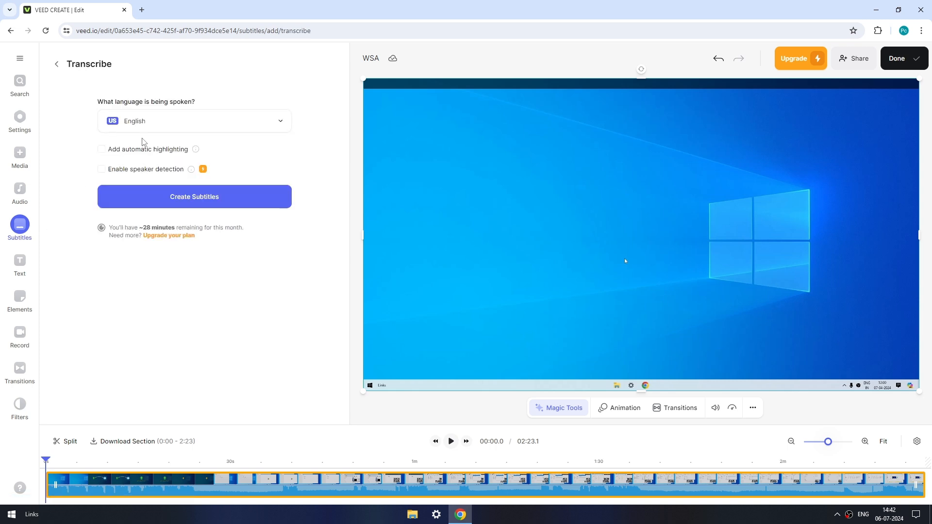
pyautogui.click(147, 127)
pyautogui.click(149, 127)
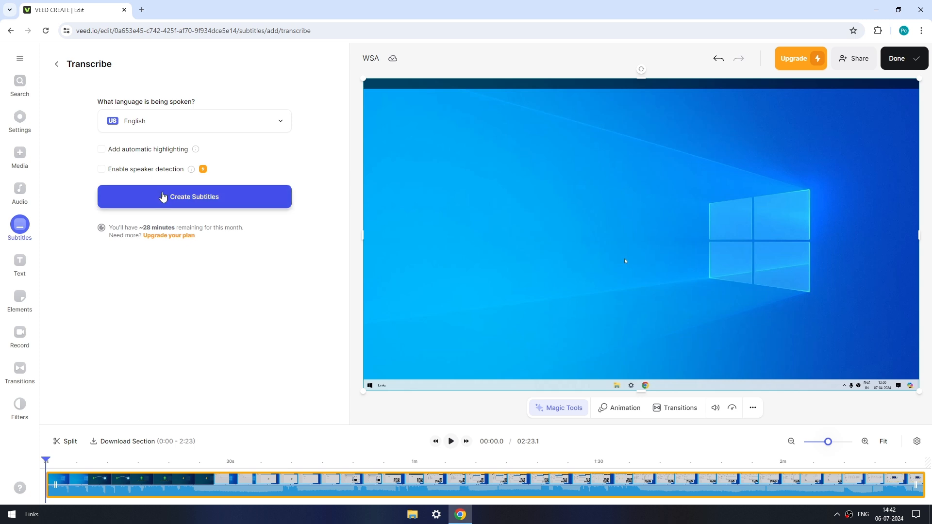
pyautogui.click(164, 197)
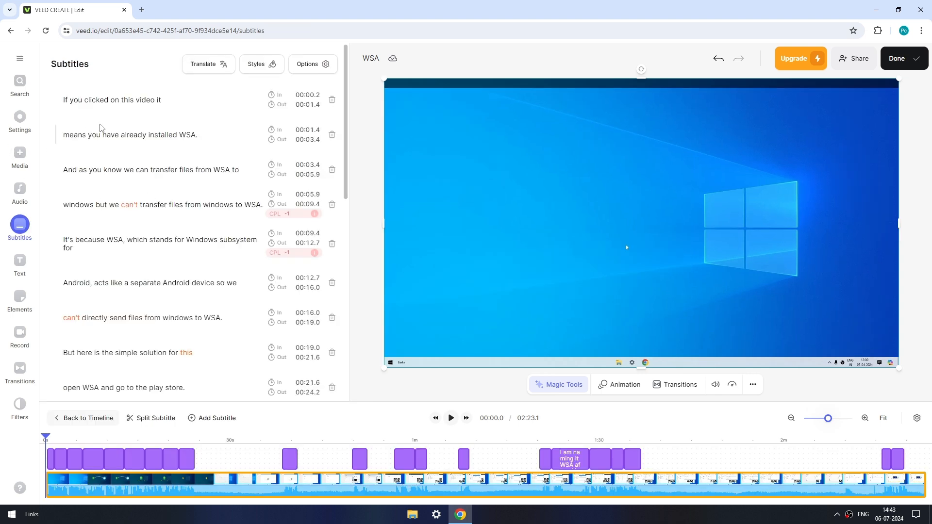
# - Look through the generated subtitle lines and play part of the video to check the captions
pyautogui.scroll(-10, 145, 193)
pyautogui.scroll(10, 150, 202)
pyautogui.press('space')
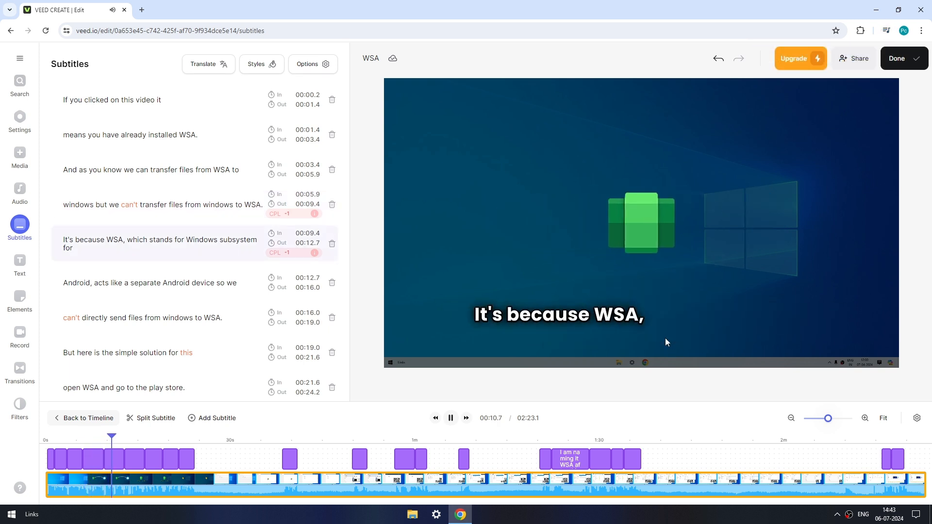
pyautogui.click(451, 419)
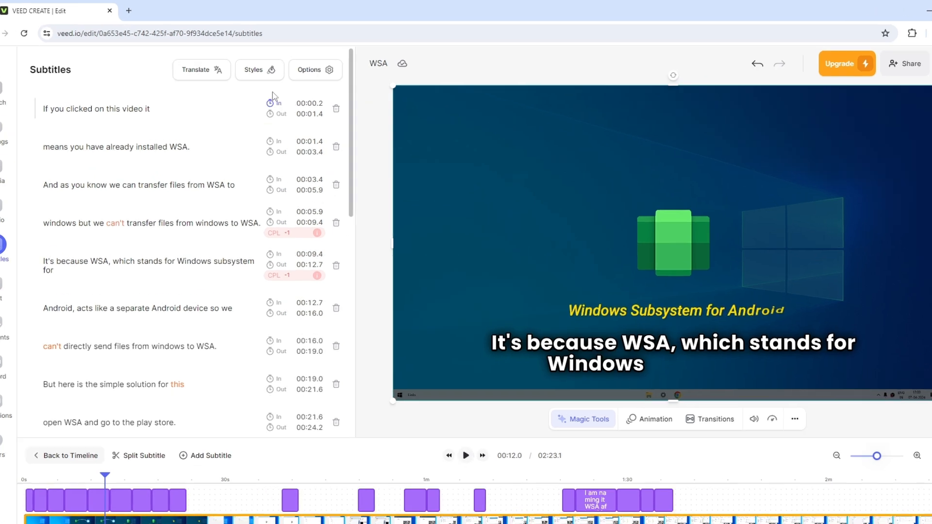
# - Try the Lime subtitle style in playback, and replace it with the Phantom style
pyautogui.click(262, 64)
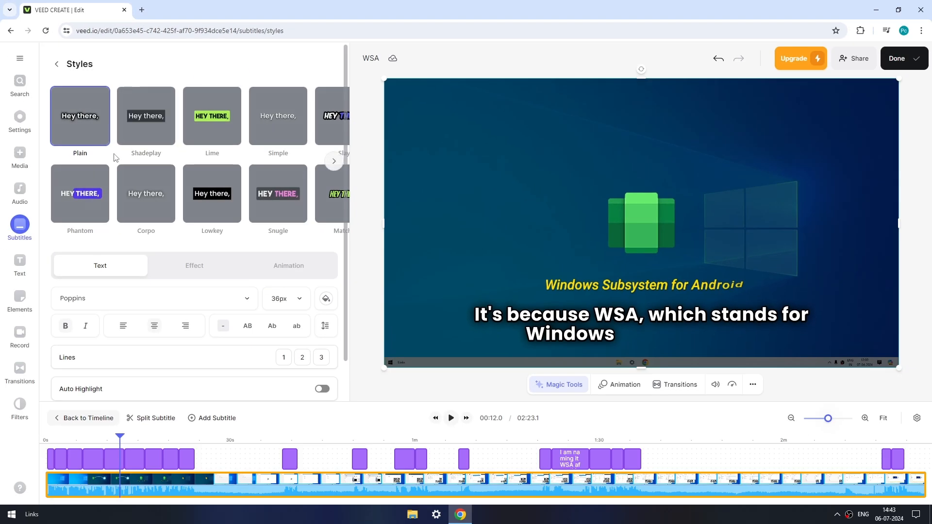
pyautogui.click(197, 132)
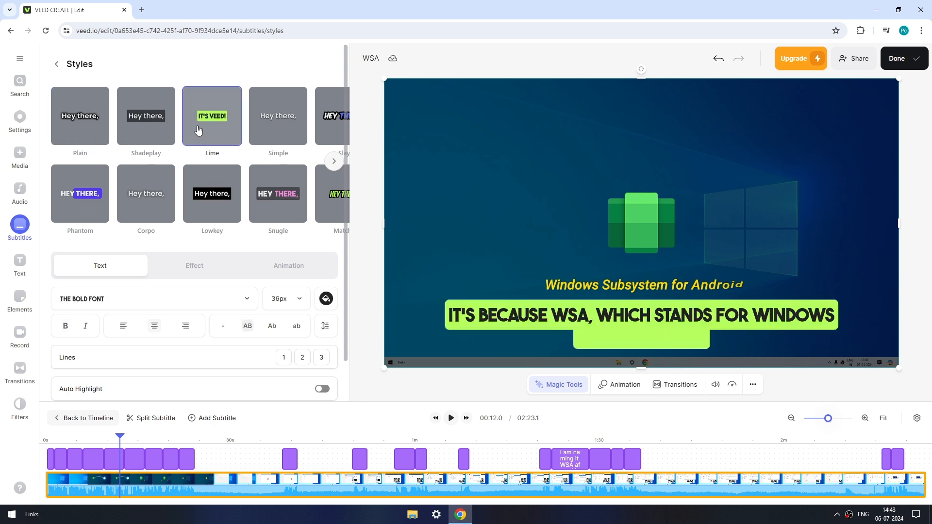
pyautogui.click(451, 418)
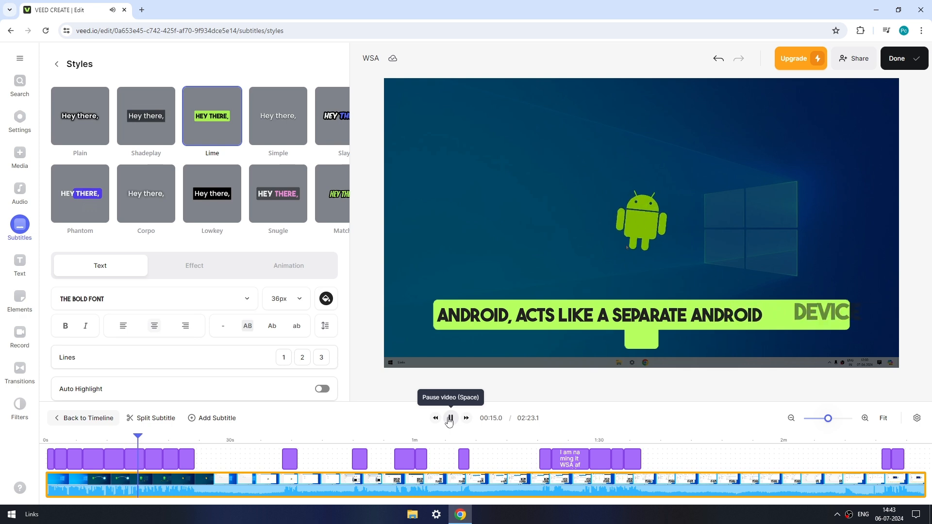
pyautogui.click(451, 419)
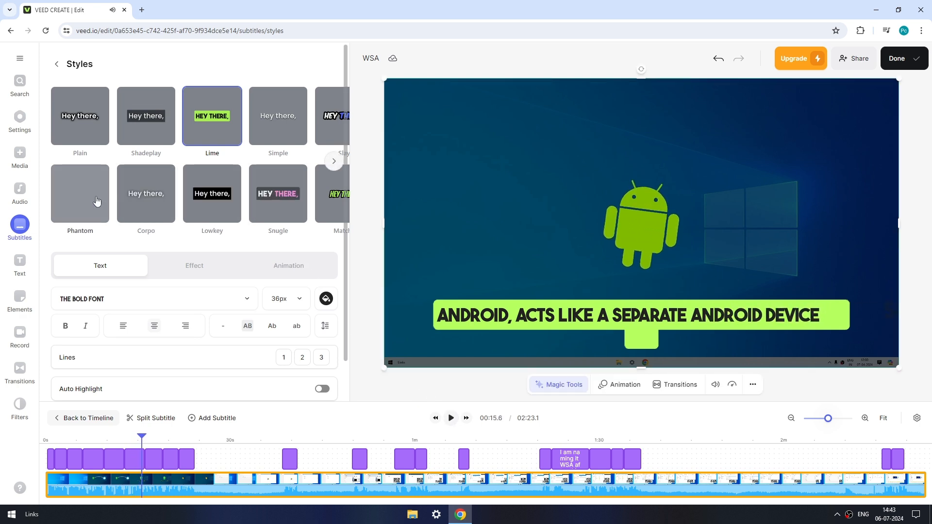
pyautogui.click(81, 206)
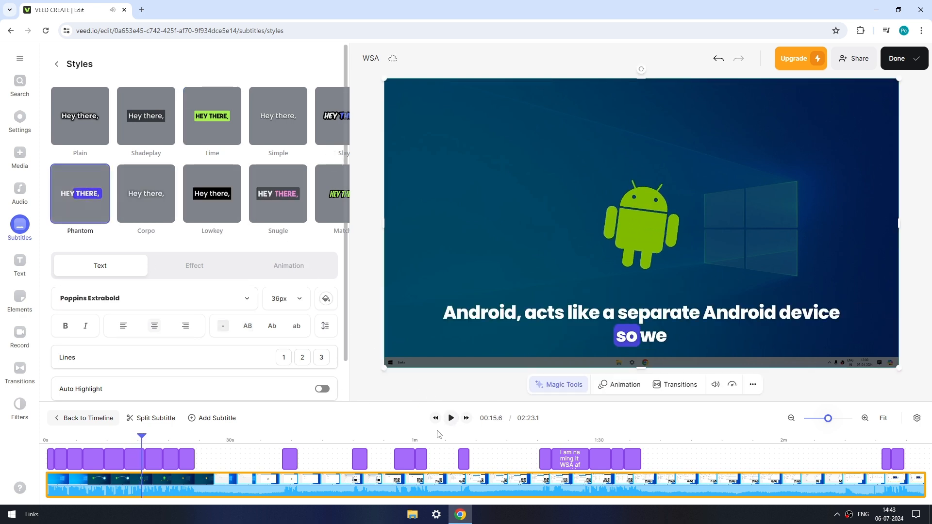
pyautogui.click(451, 418)
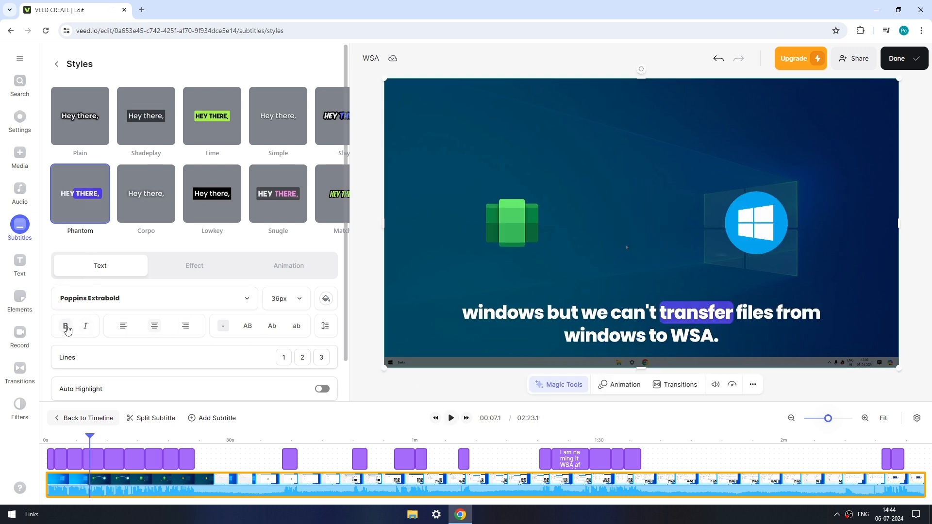
# - Try italic text and left alignment on the subtitles, and restore upright, centred text
pyautogui.click(86, 327)
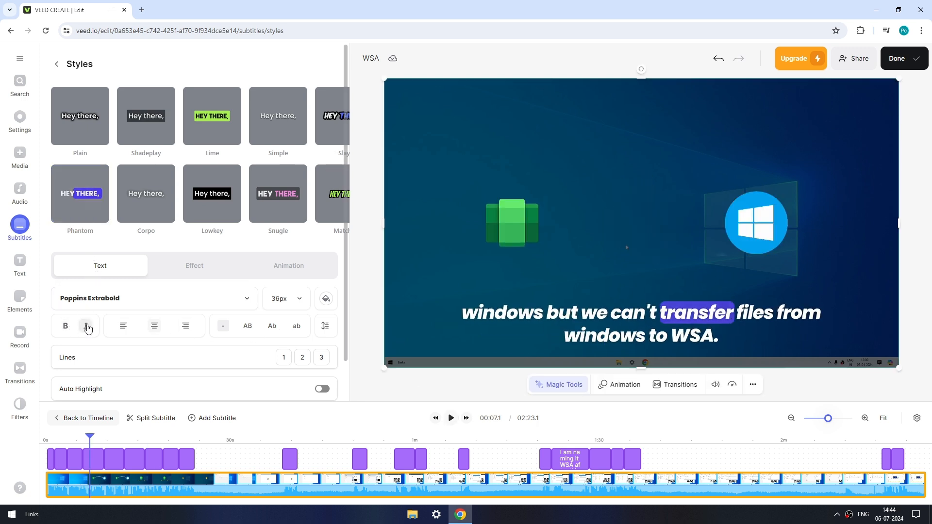
pyautogui.click(86, 326)
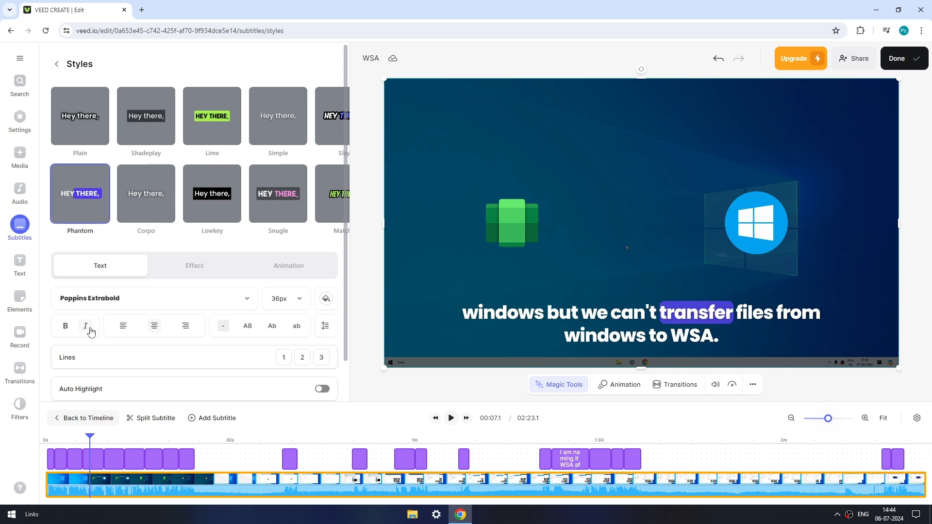
pyautogui.click(122, 326)
pyautogui.click(154, 326)
# - Try two and three lines per subtitle, and set the subtitles to 1 line
pyautogui.click(304, 362)
pyautogui.click(322, 359)
pyautogui.click(301, 360)
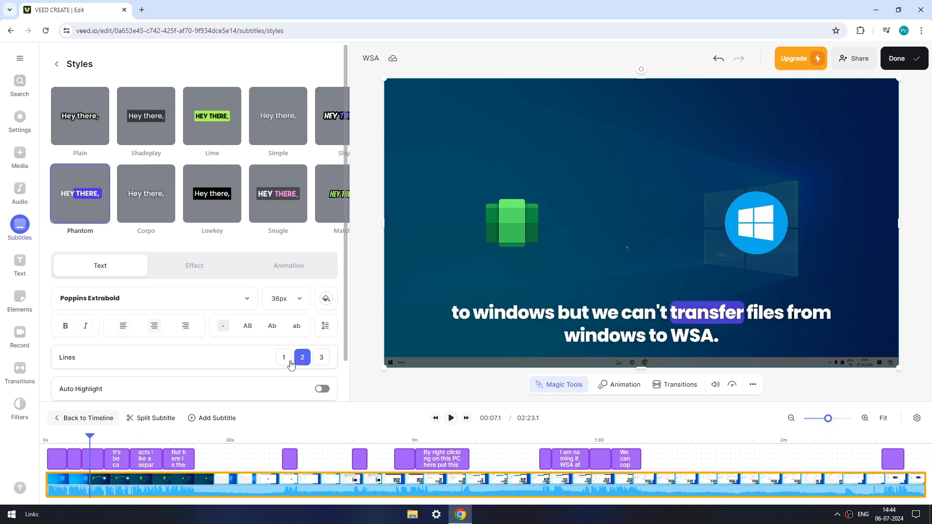
pyautogui.click(284, 359)
# - Try a #5456ff background and a text outline as subtitle effects, and switch both off again
pyautogui.scroll(-1, 262, 340)
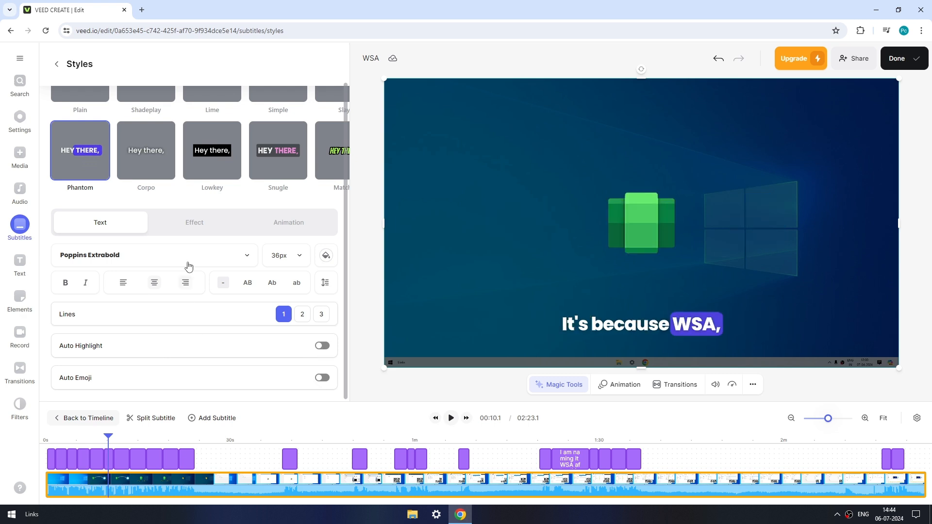
pyautogui.click(190, 226)
pyautogui.click(322, 283)
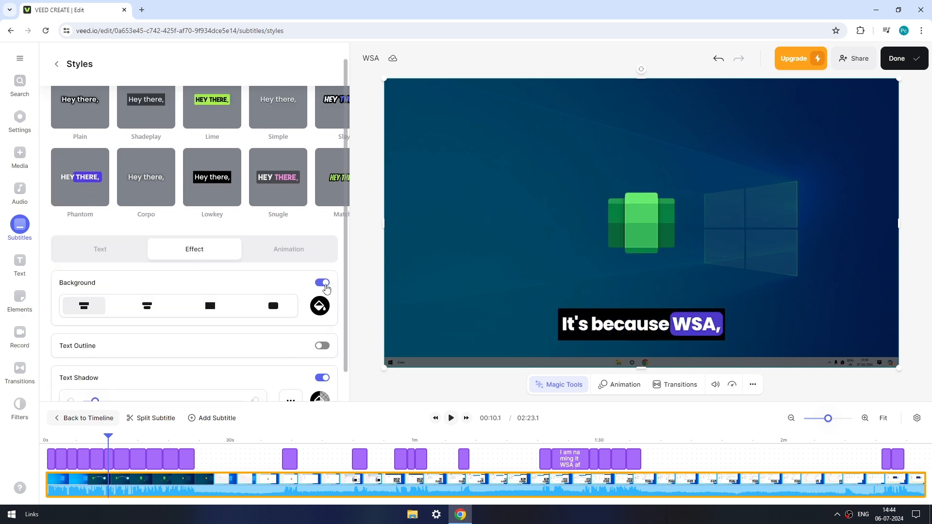
pyautogui.click(320, 306)
pyautogui.click(257, 379)
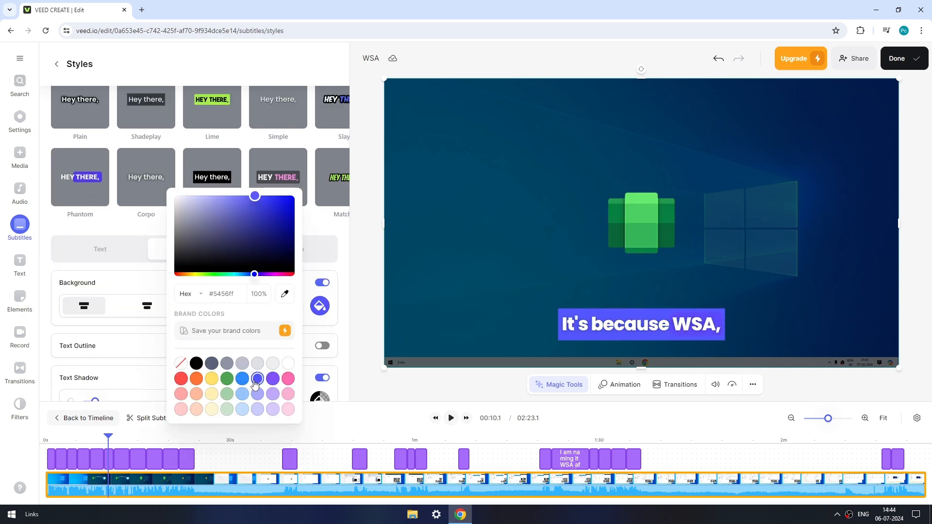
pyautogui.click(323, 283)
pyautogui.click(323, 315)
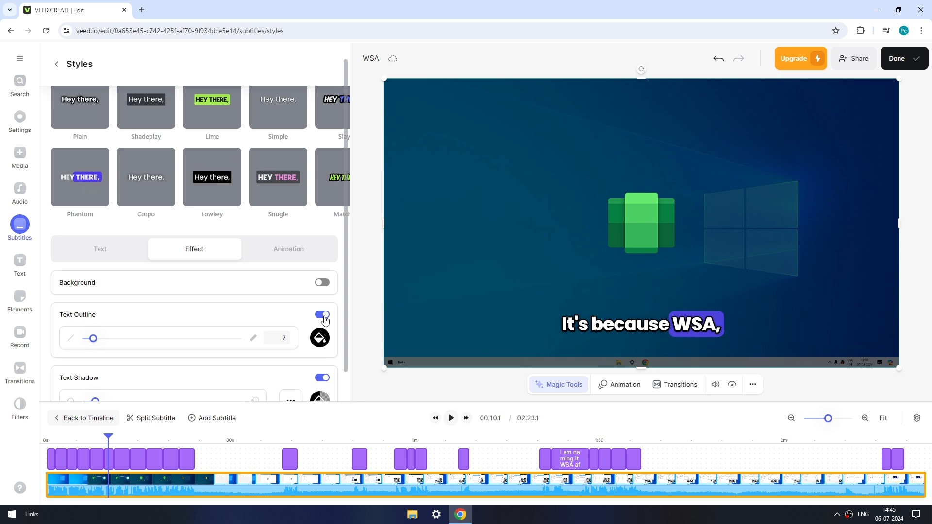
pyautogui.click(323, 315)
# - Try blue and yellow for the subtitles' Box Highlight animation, and set its colour to green #4ea552
pyautogui.click(283, 254)
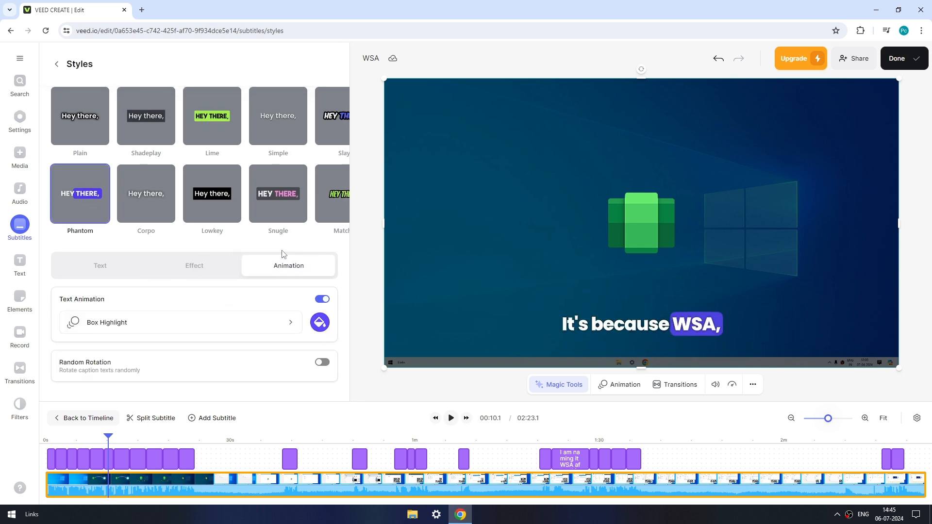
pyautogui.click(320, 322)
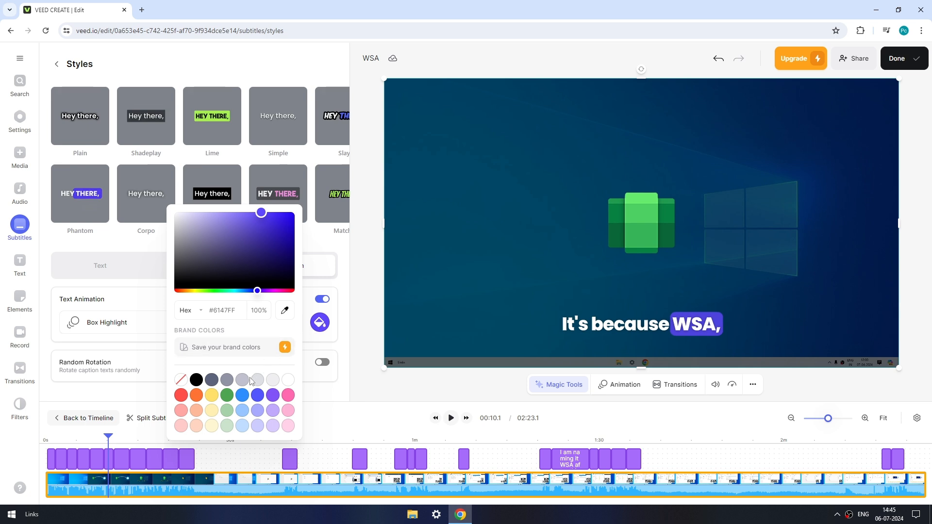
pyautogui.click(242, 396)
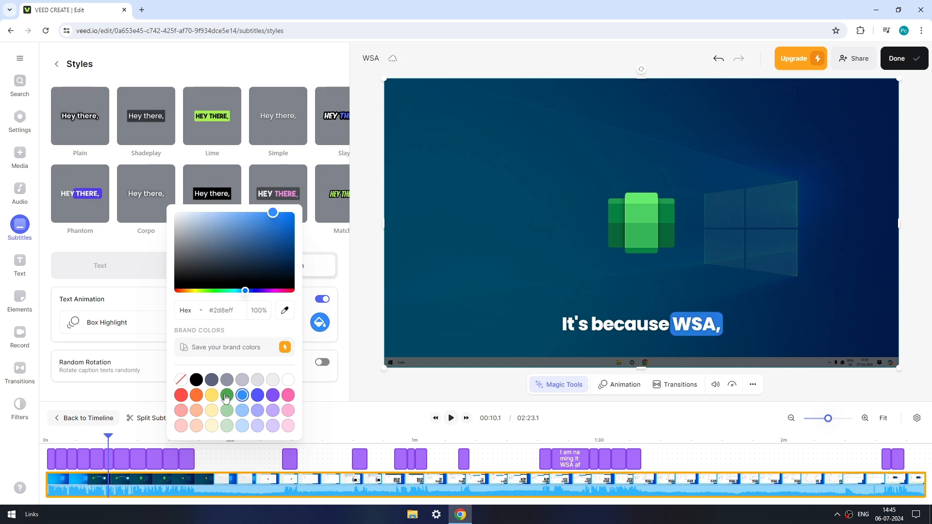
pyautogui.click(211, 396)
pyautogui.click(226, 396)
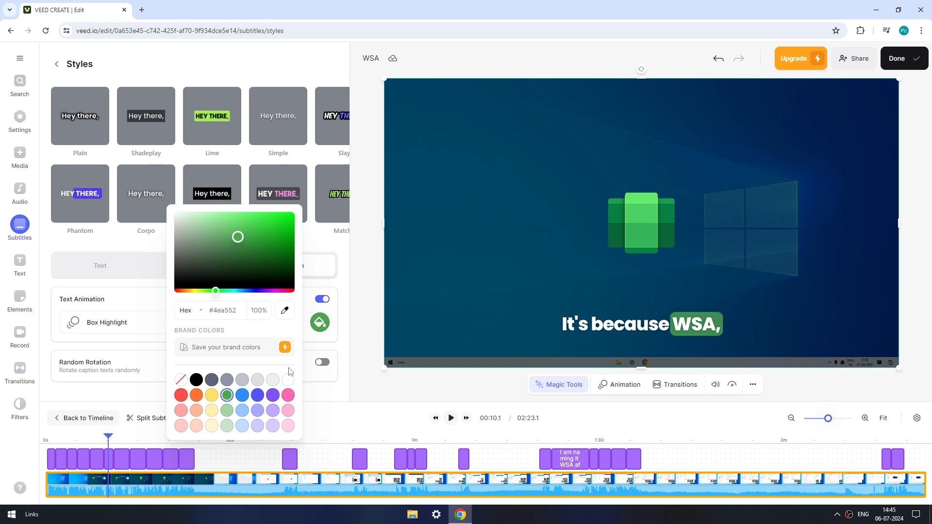
# - Play the video from the start to preview the subtitles' green Box Highlight animation, and pause it
pyautogui.click(343, 368)
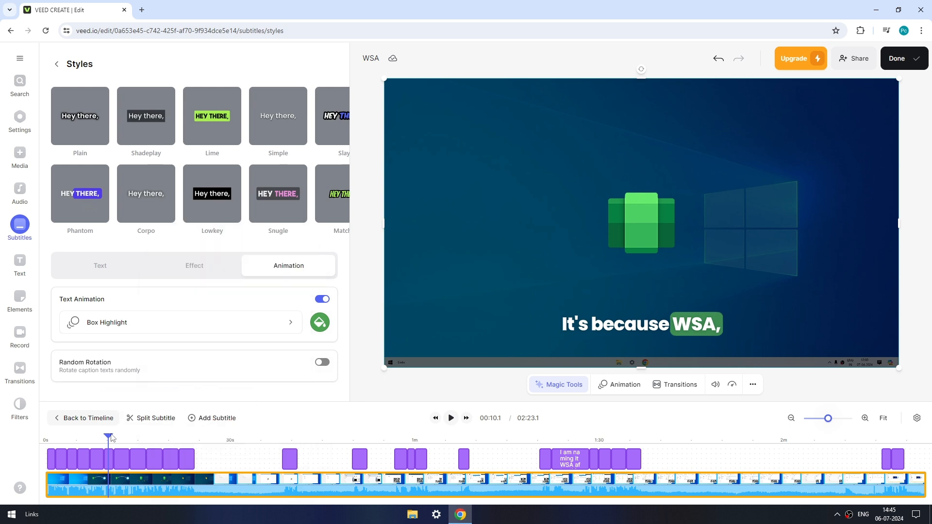
pyautogui.click(50, 442)
pyautogui.press('space')
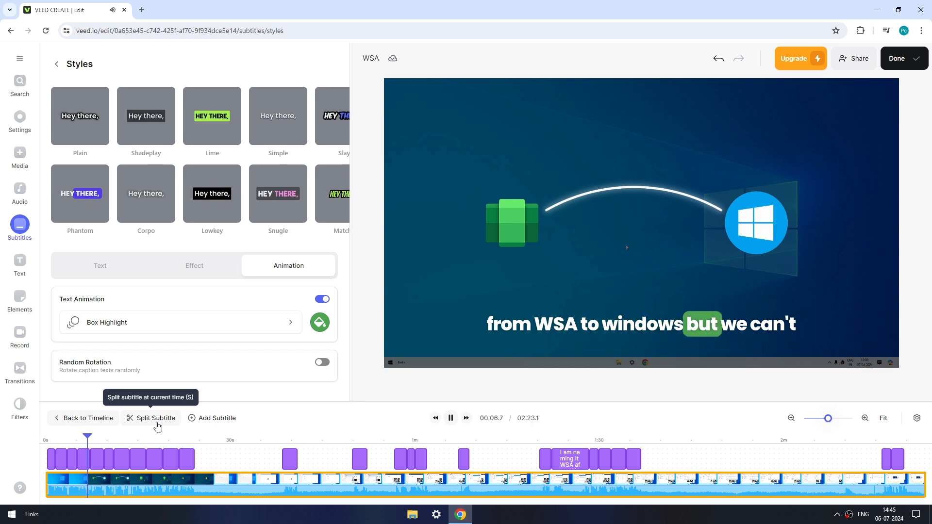
pyautogui.press('space')
# - Try 18px for the subtitle text, and set its font size to 24px
pyautogui.click(107, 268)
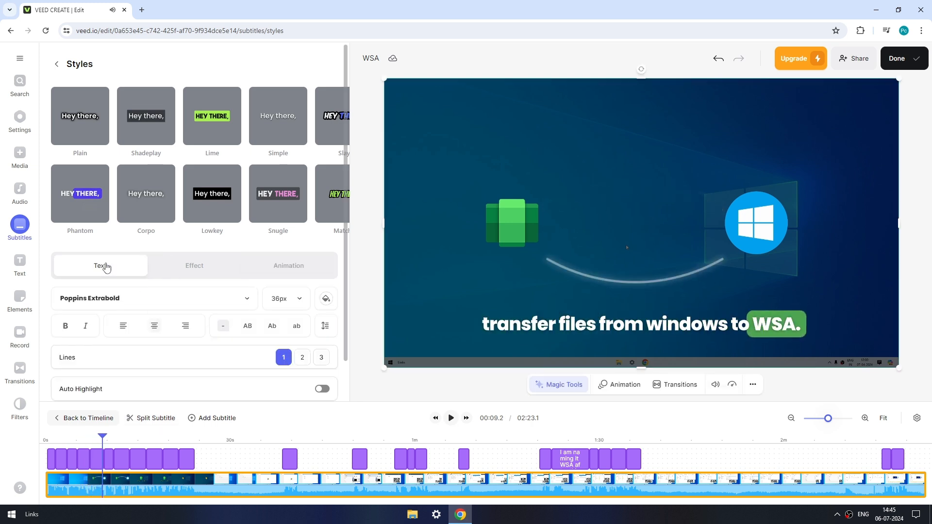
pyautogui.click(282, 301)
pyautogui.click(279, 341)
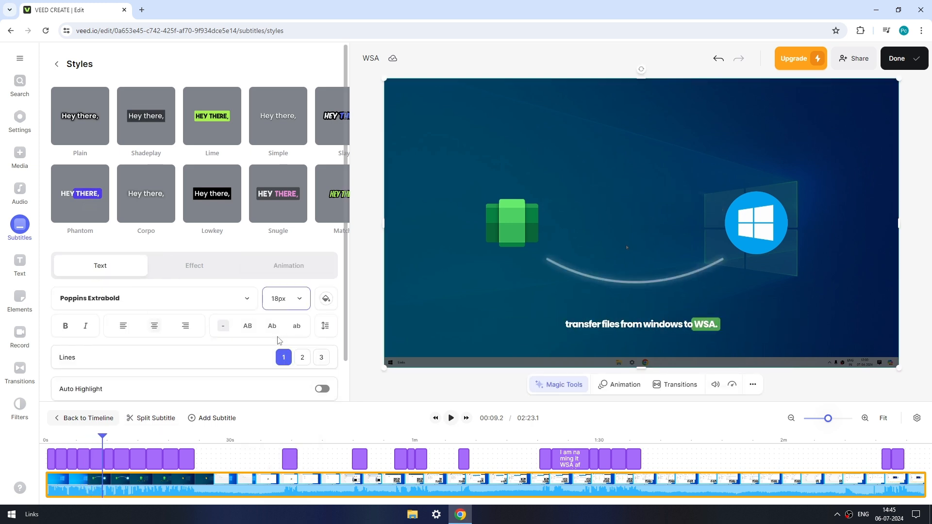
pyautogui.click(285, 304)
pyautogui.click(284, 358)
pyautogui.press('space')
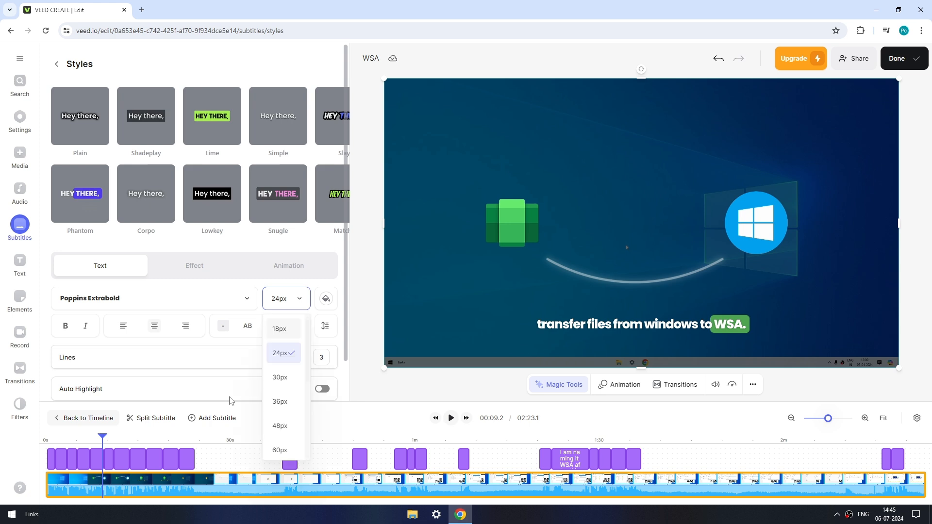
# - Play on from the current position to preview the resized subtitles, and pause the video
pyautogui.click(447, 420)
pyautogui.click(451, 418)
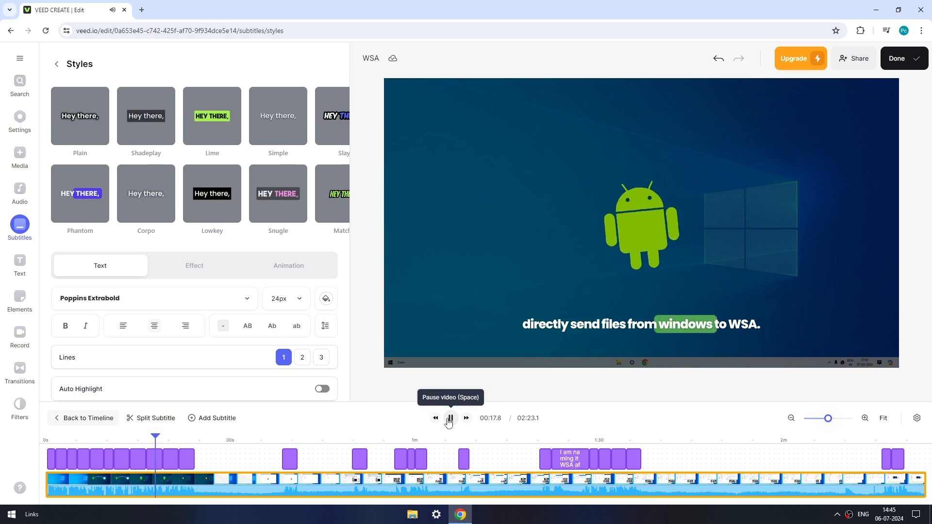
pyautogui.click(448, 419)
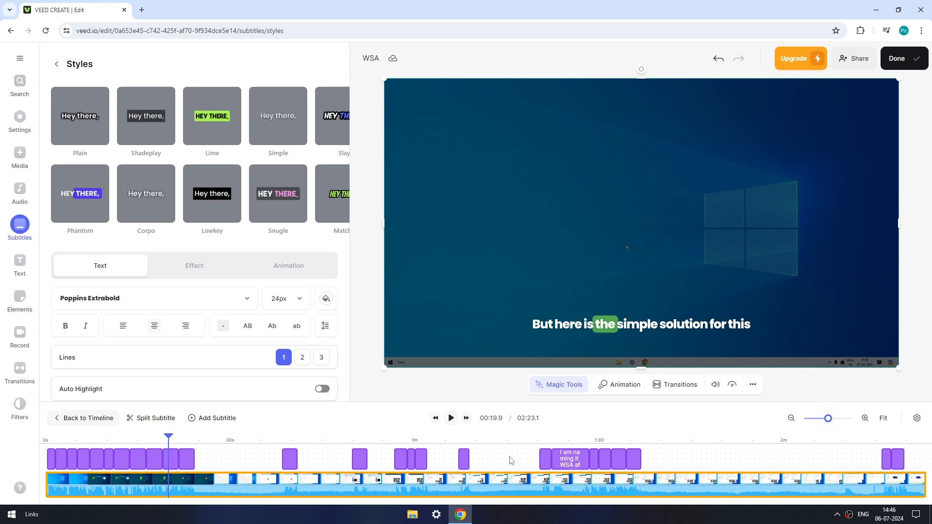
# - Set the video clip's opacity to 0% so that only the subtitles stay visible
pyautogui.click(753, 385)
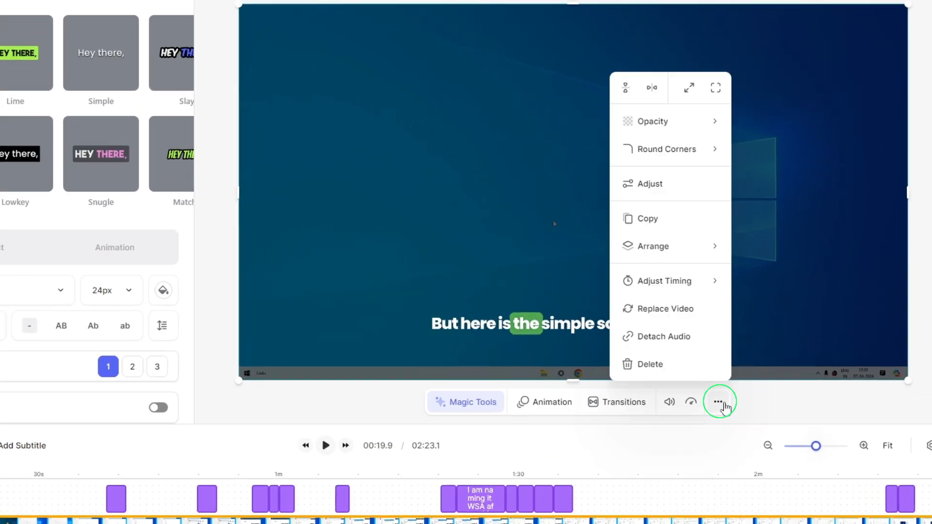
pyautogui.click(704, 127)
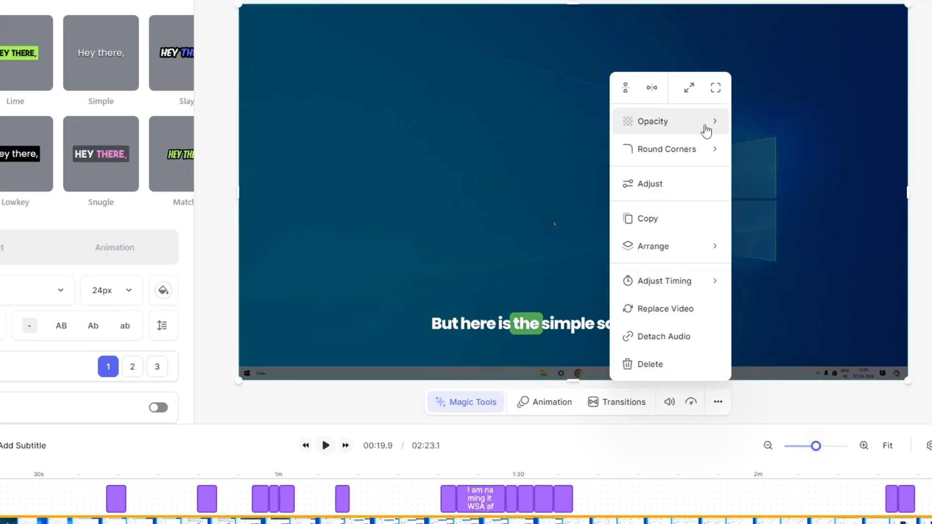
pyautogui.moveTo(835, 126); pyautogui.dragTo(717, 127)
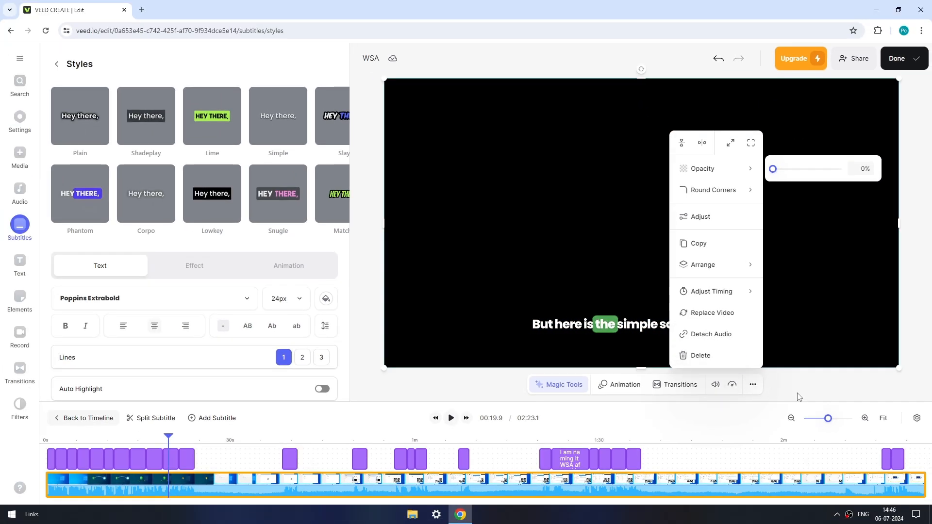
pyautogui.click(781, 411)
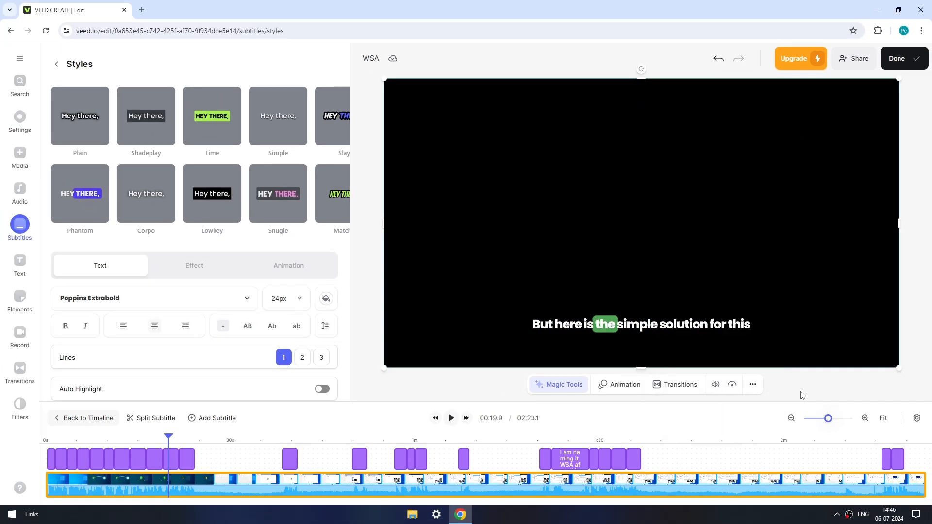
# - Deselect the clip and set the project's background colour to #00ff00
pyautogui.click(802, 396)
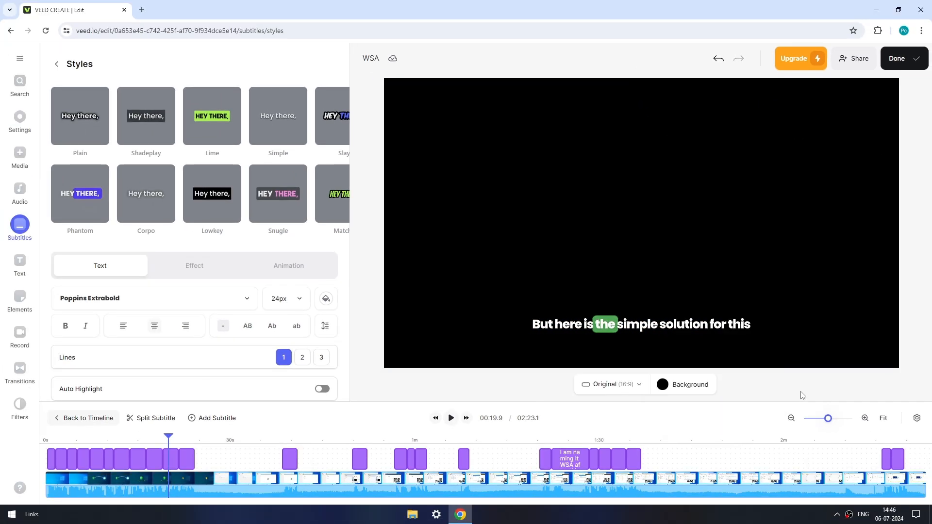
pyautogui.click(664, 386)
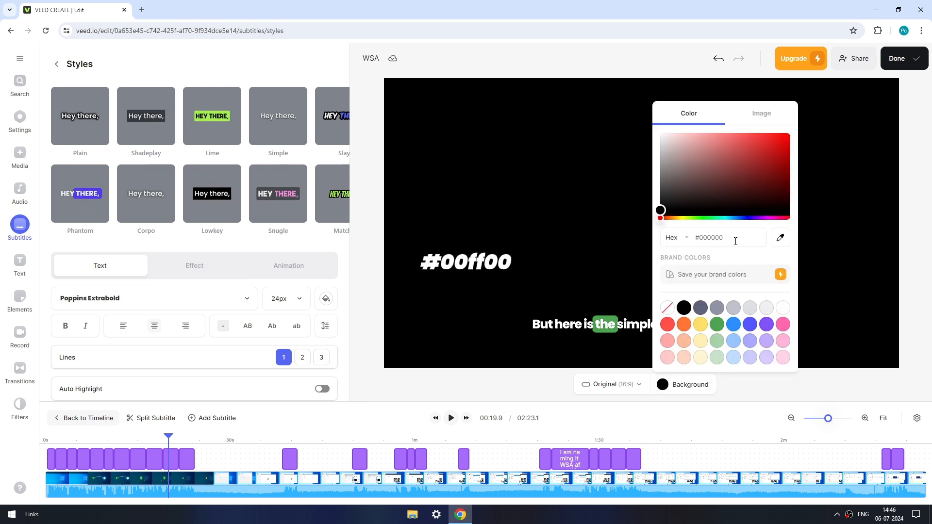
pyautogui.press('BackSpace')
pyautogui.press('BackSpace')
pyautogui.press('BackSpace')
pyautogui.press('BackSpace')
pyautogui.write('ff00')
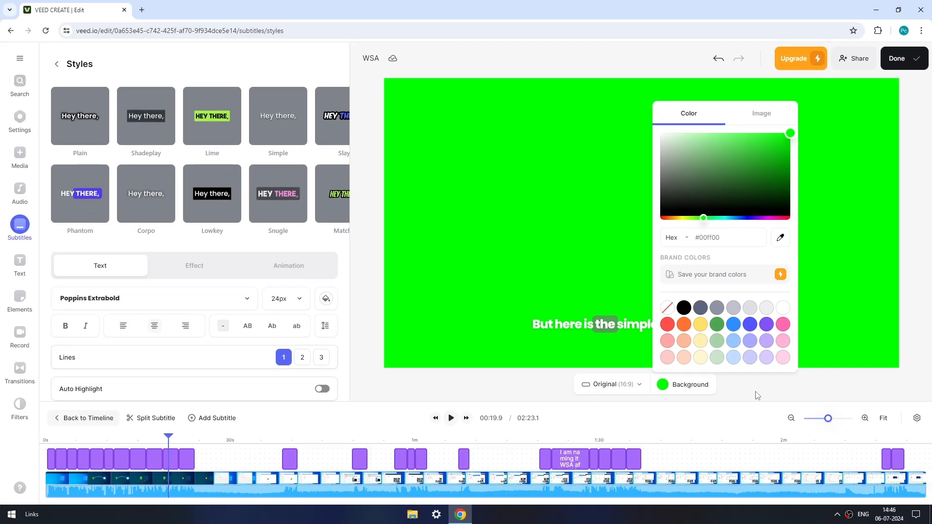
pyautogui.click(722, 436)
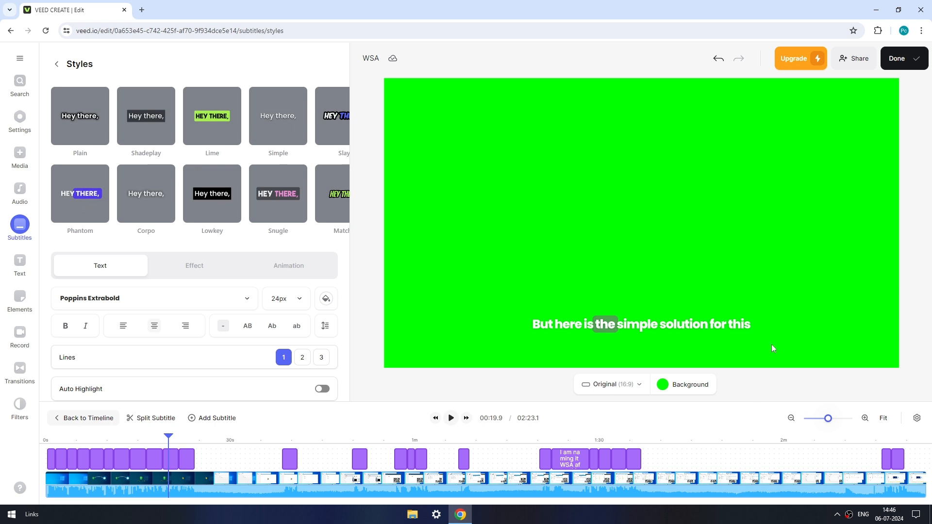
# - Export the video at Standard quality with burned-in subtitles, and download it as a free 720p MP4
pyautogui.click(900, 62)
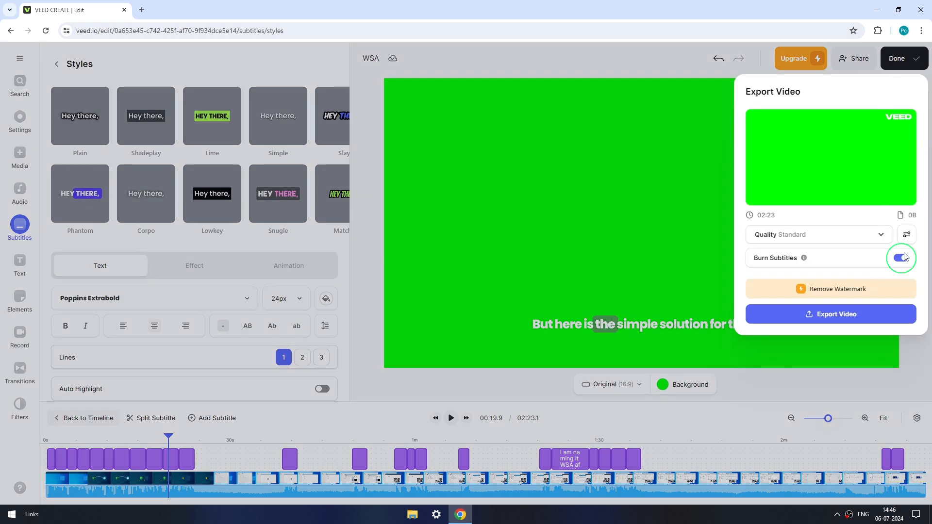
pyautogui.click(836, 324)
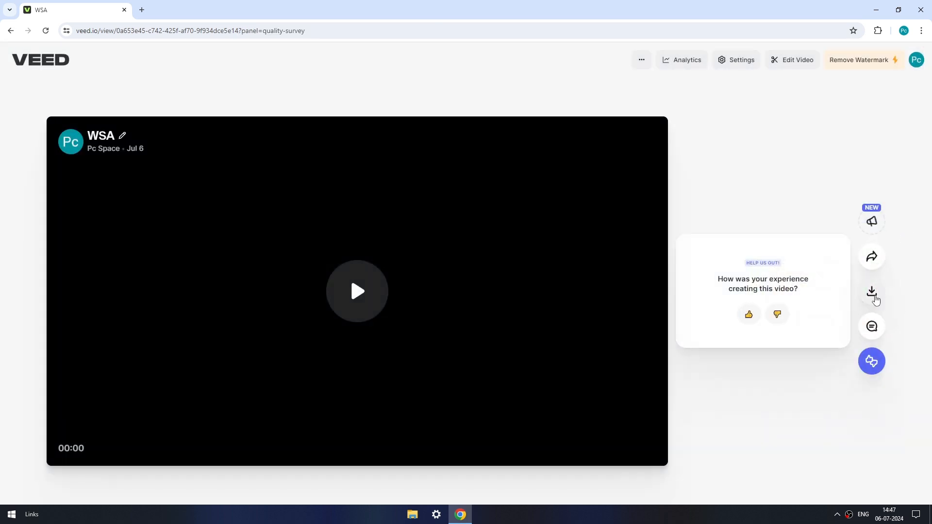
pyautogui.click(872, 291)
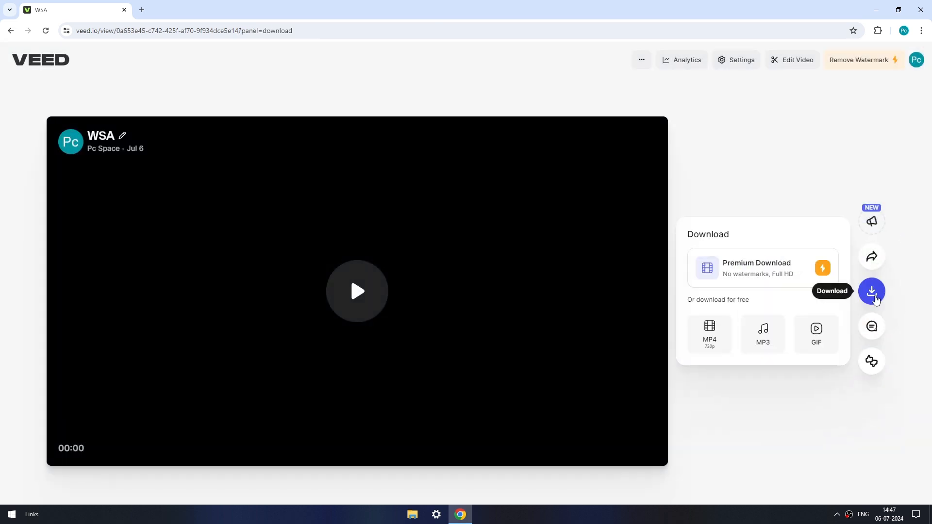
pyautogui.click(709, 345)
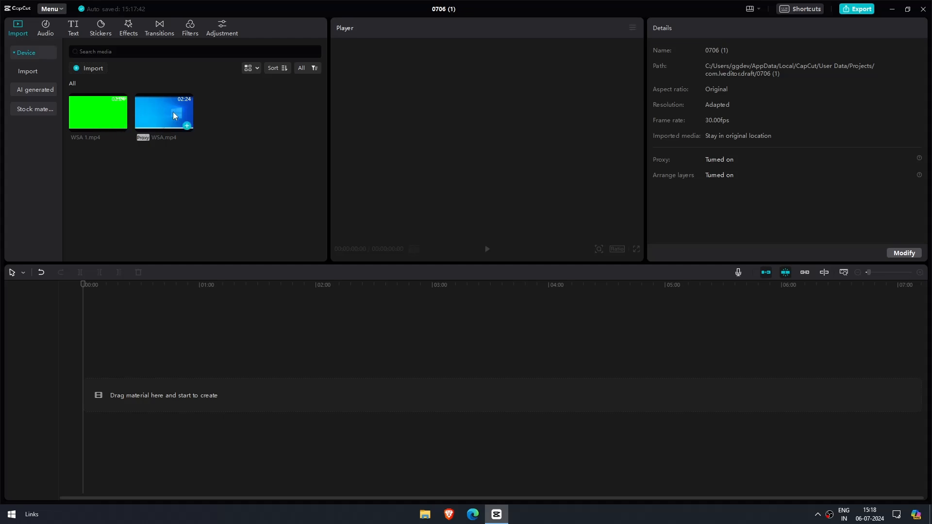
# - Switch to CapCut, place WSA.mp4 on the timeline and paste a copy of it on the track above
pyautogui.moveTo(172, 111); pyautogui.dragTo(86, 398)
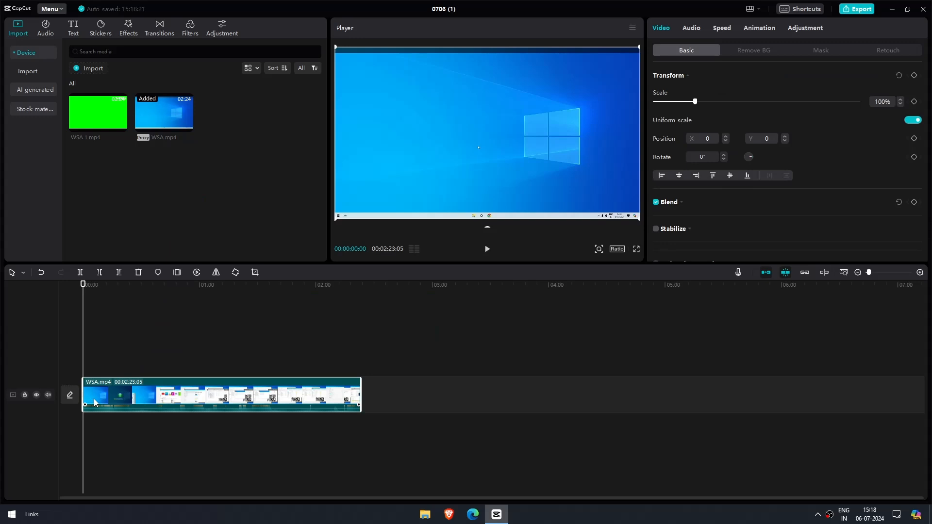
pyautogui.hotkey('ctrl', 'v')
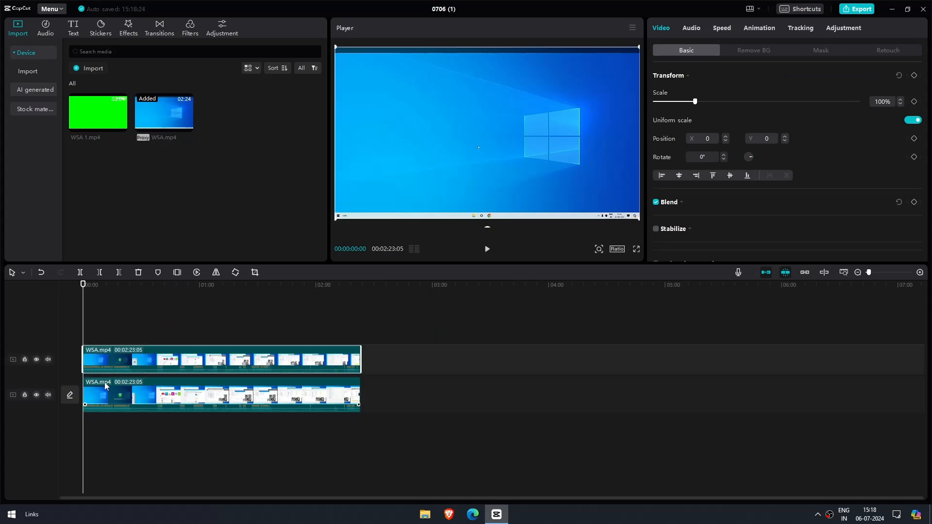
# - Extract the audio from both WSA.mp4 clips and delete the two extracted audio tracks
pyautogui.rightClick(118, 359)
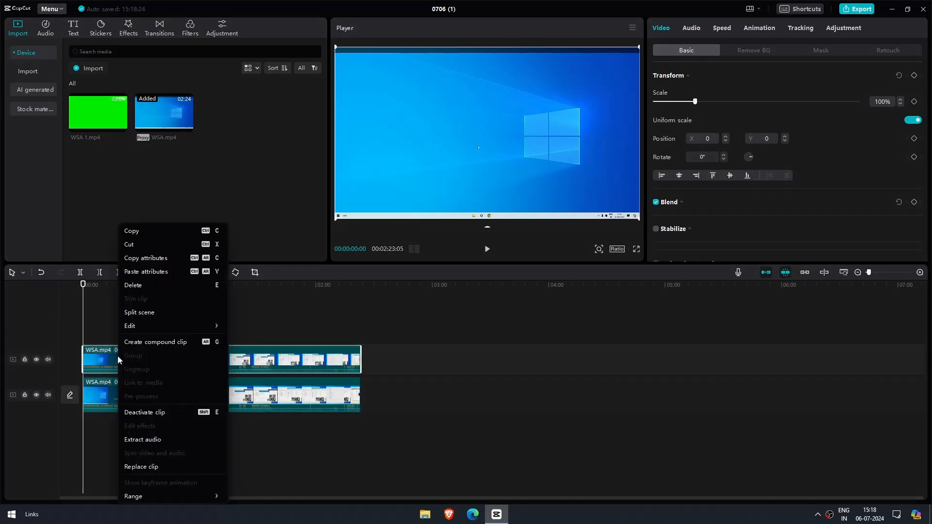
pyautogui.click(130, 439)
pyautogui.rightClick(132, 396)
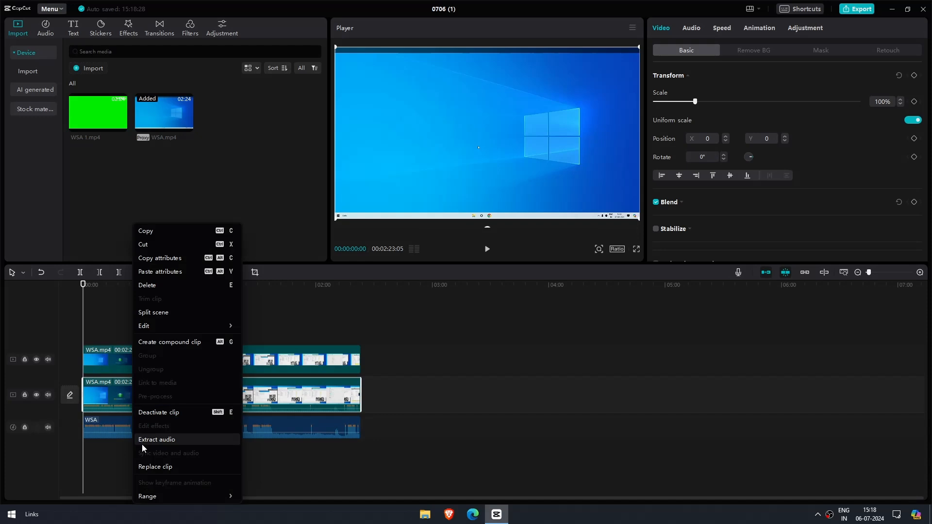
pyautogui.click(141, 439)
pyautogui.click(142, 431)
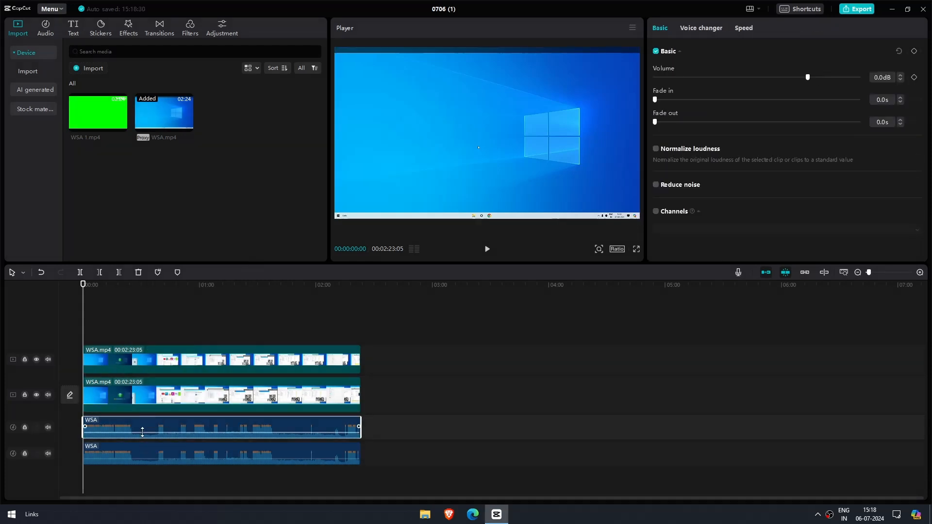
pyautogui.press('Delete')
pyautogui.click(144, 426)
pyautogui.press('Delete')
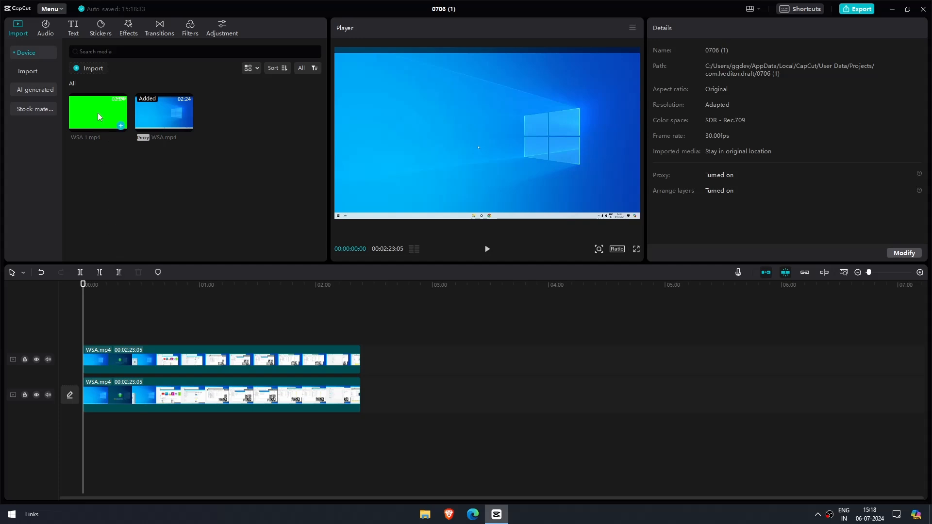
# - Place WSA 1.mp4 above both clips and chroma-key its green background with Intensity 100 and a raised Shadow
pyautogui.moveTo(97, 113); pyautogui.dragTo(80, 333)
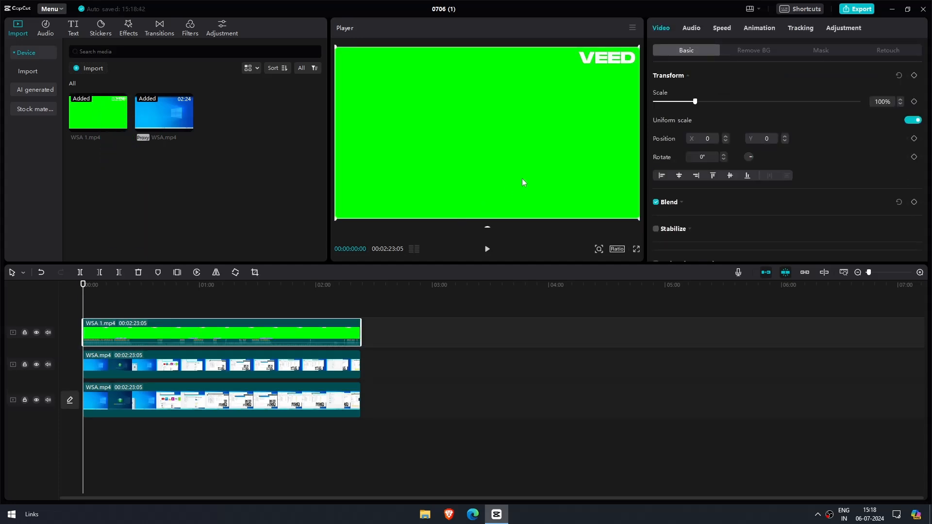
pyautogui.click(744, 49)
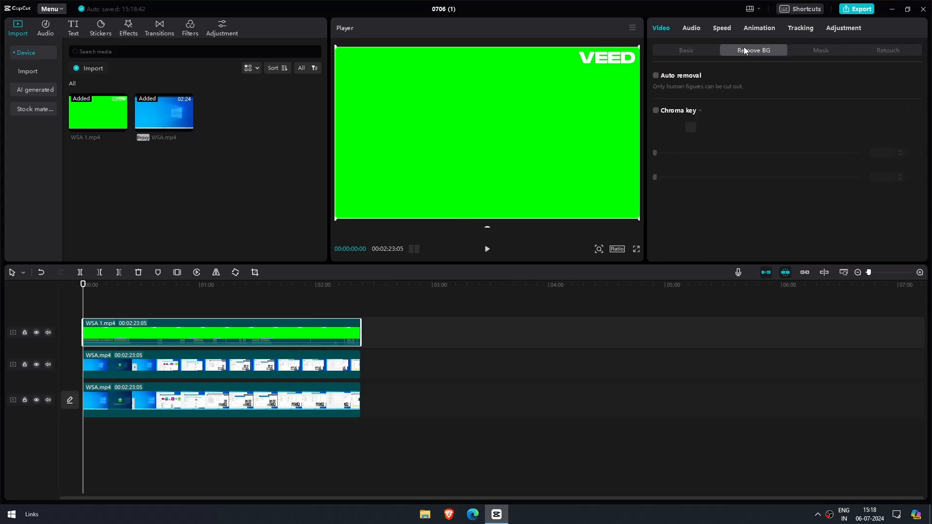
pyautogui.click(655, 110)
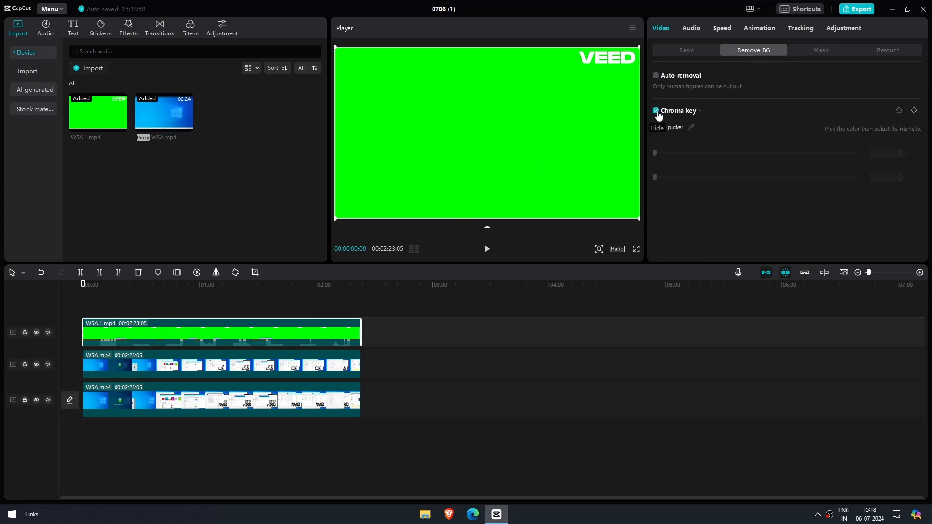
pyautogui.click(691, 127)
pyautogui.click(559, 127)
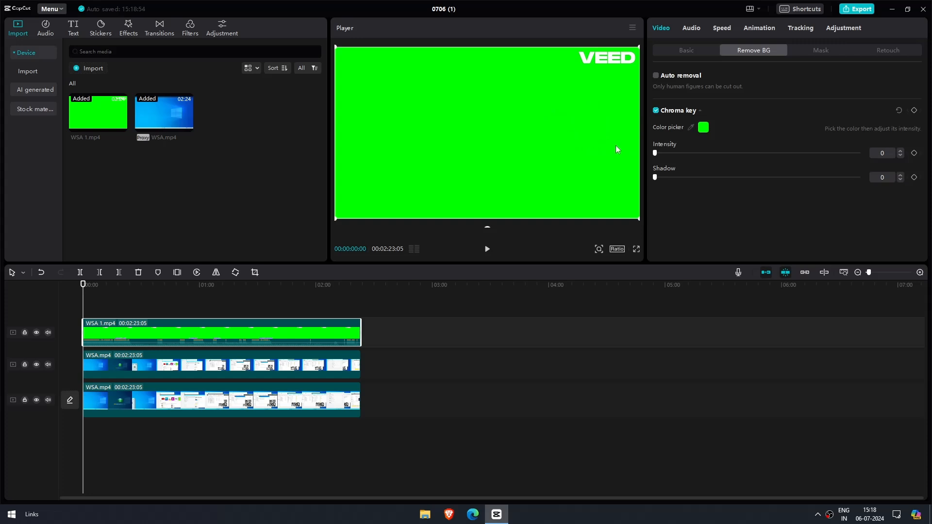
pyautogui.moveTo(655, 154); pyautogui.dragTo(814, 154)
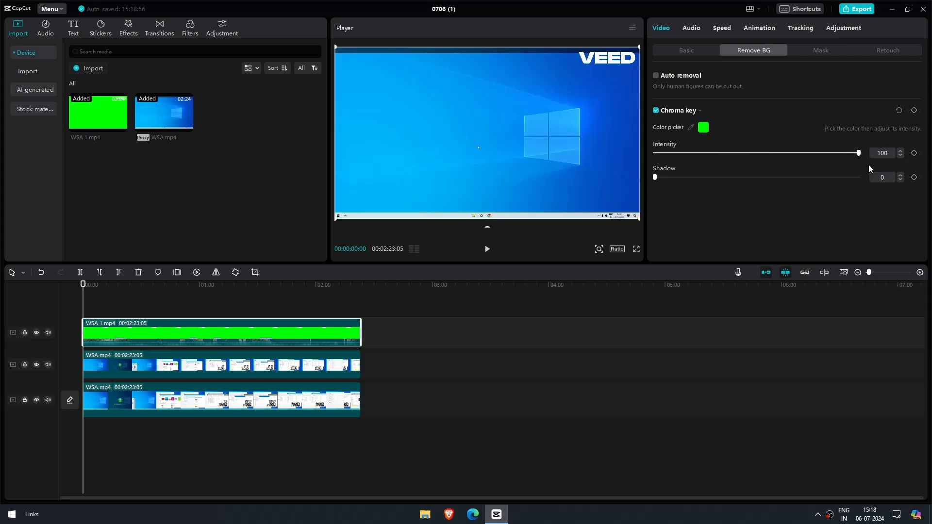
pyautogui.moveTo(656, 178); pyautogui.dragTo(839, 177)
# - Move the upper WSA.mp4 copy above the WSA 1.mp4 clip and apply a Rectangle mask to it
pyautogui.moveTo(217, 370); pyautogui.dragTo(203, 314)
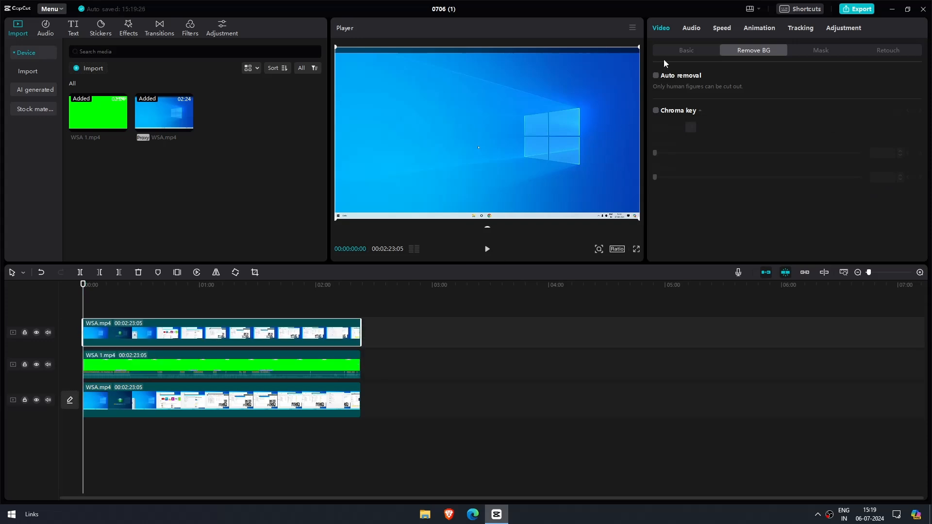
pyautogui.click(681, 47)
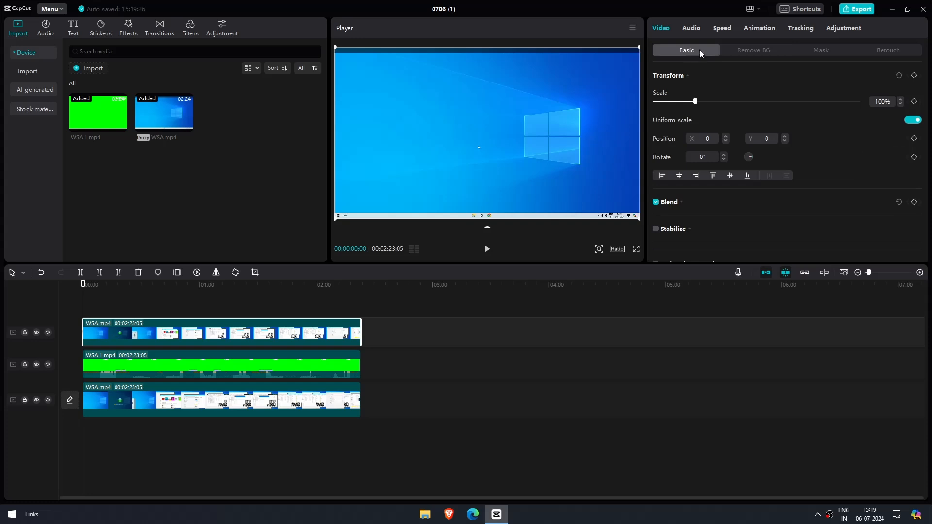
pyautogui.click(823, 52)
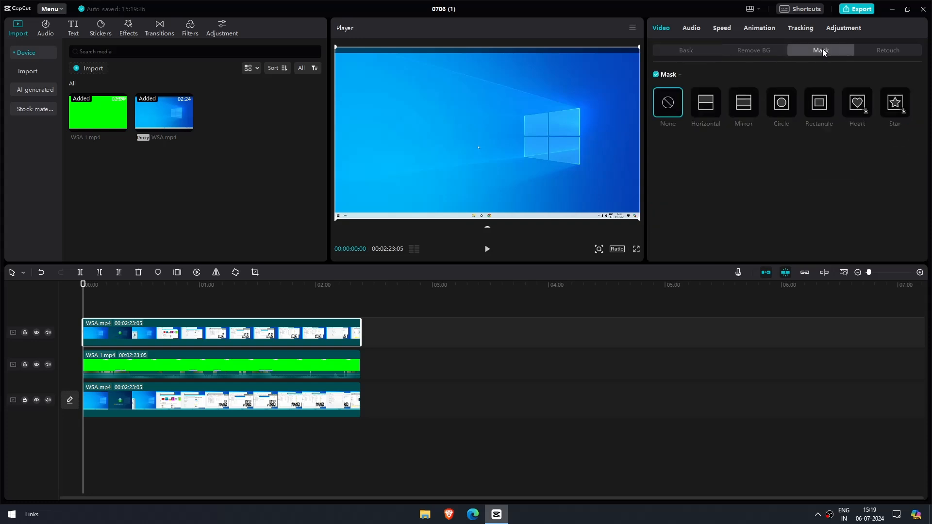
pyautogui.click(817, 112)
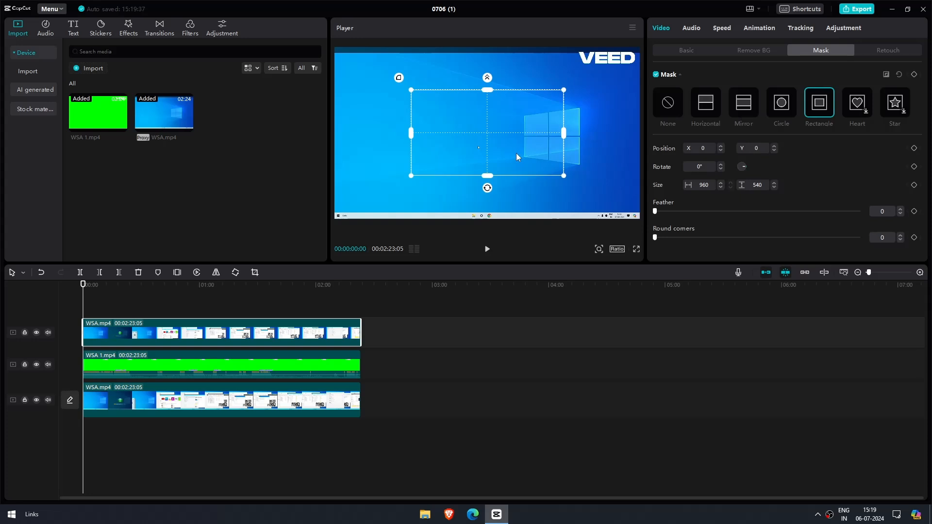
# - Shrink the rectangle mask to about 417 × 139 and place it over the VEED watermark at about X 750, Y 469
pyautogui.moveTo(517, 153); pyautogui.dragTo(561, 123)
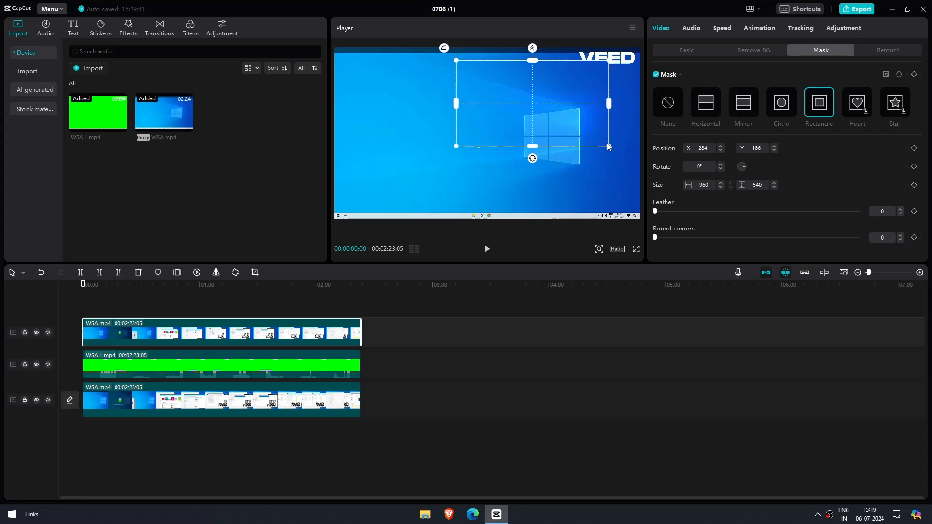
pyautogui.moveTo(608, 146); pyautogui.dragTo(543, 136)
pyautogui.moveTo(542, 104); pyautogui.dragTo(567, 110)
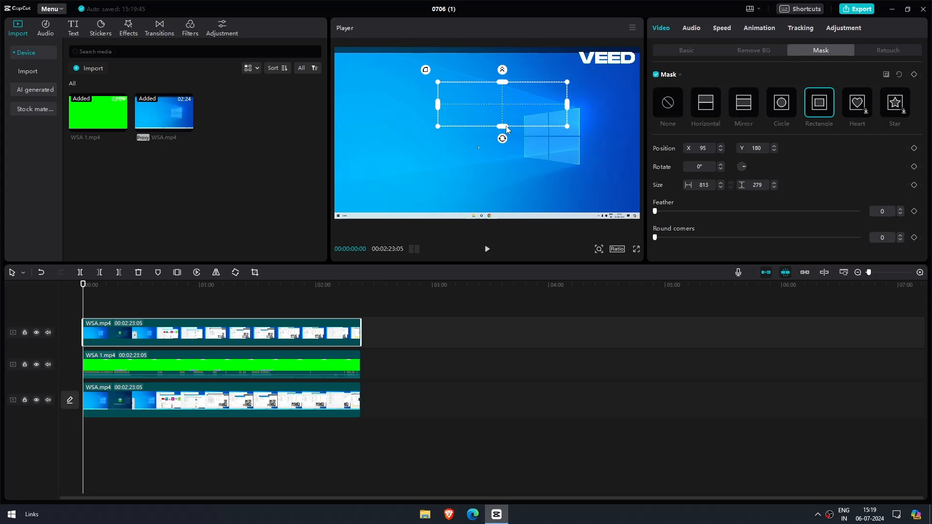
pyautogui.moveTo(505, 126); pyautogui.dragTo(508, 112)
pyautogui.moveTo(439, 107); pyautogui.dragTo(615, 59)
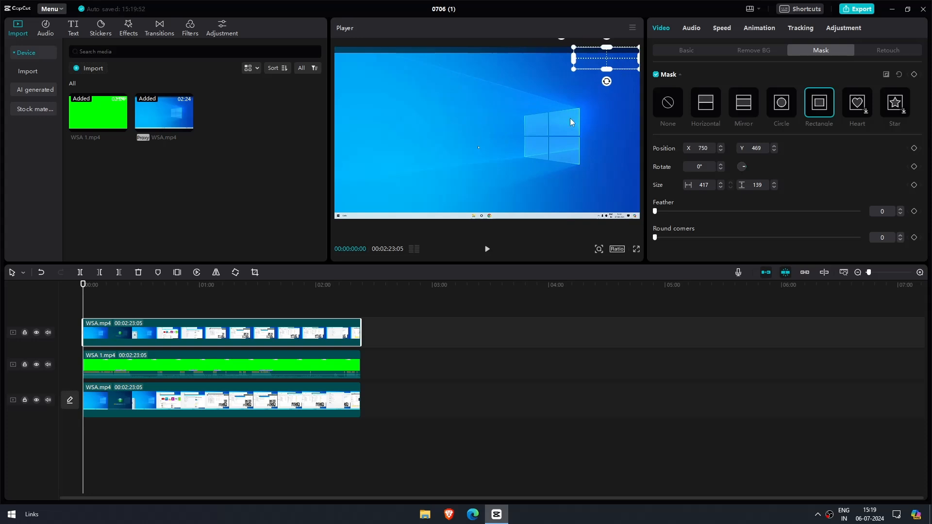
# - Play the composite from the start of the timeline to check the subtitles and the covered watermark, then stop playback
pyautogui.click(535, 340)
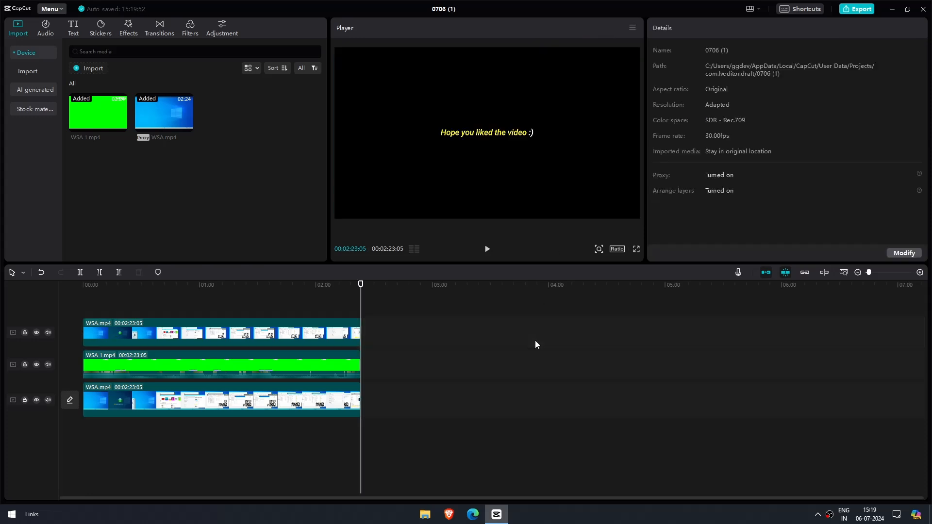
pyautogui.press('Home')
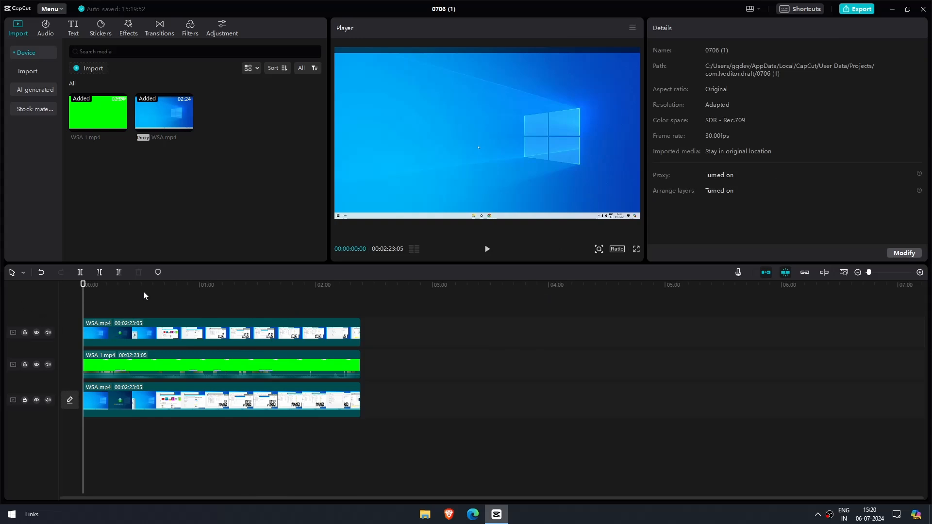
pyautogui.click(486, 252)
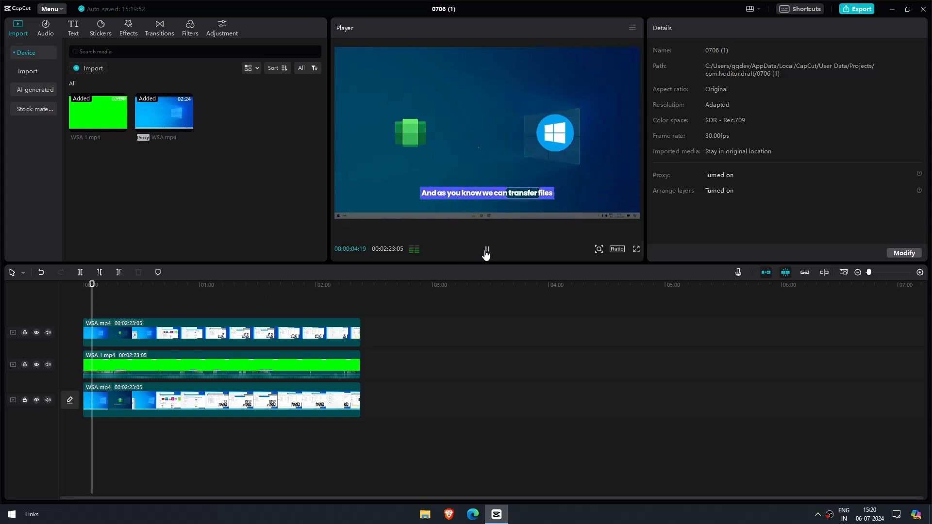
pyautogui.click(486, 252)
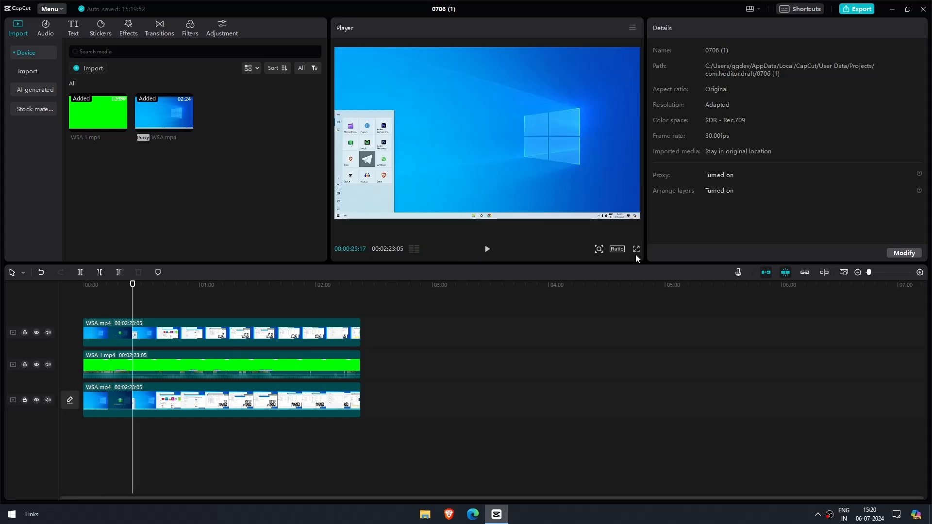